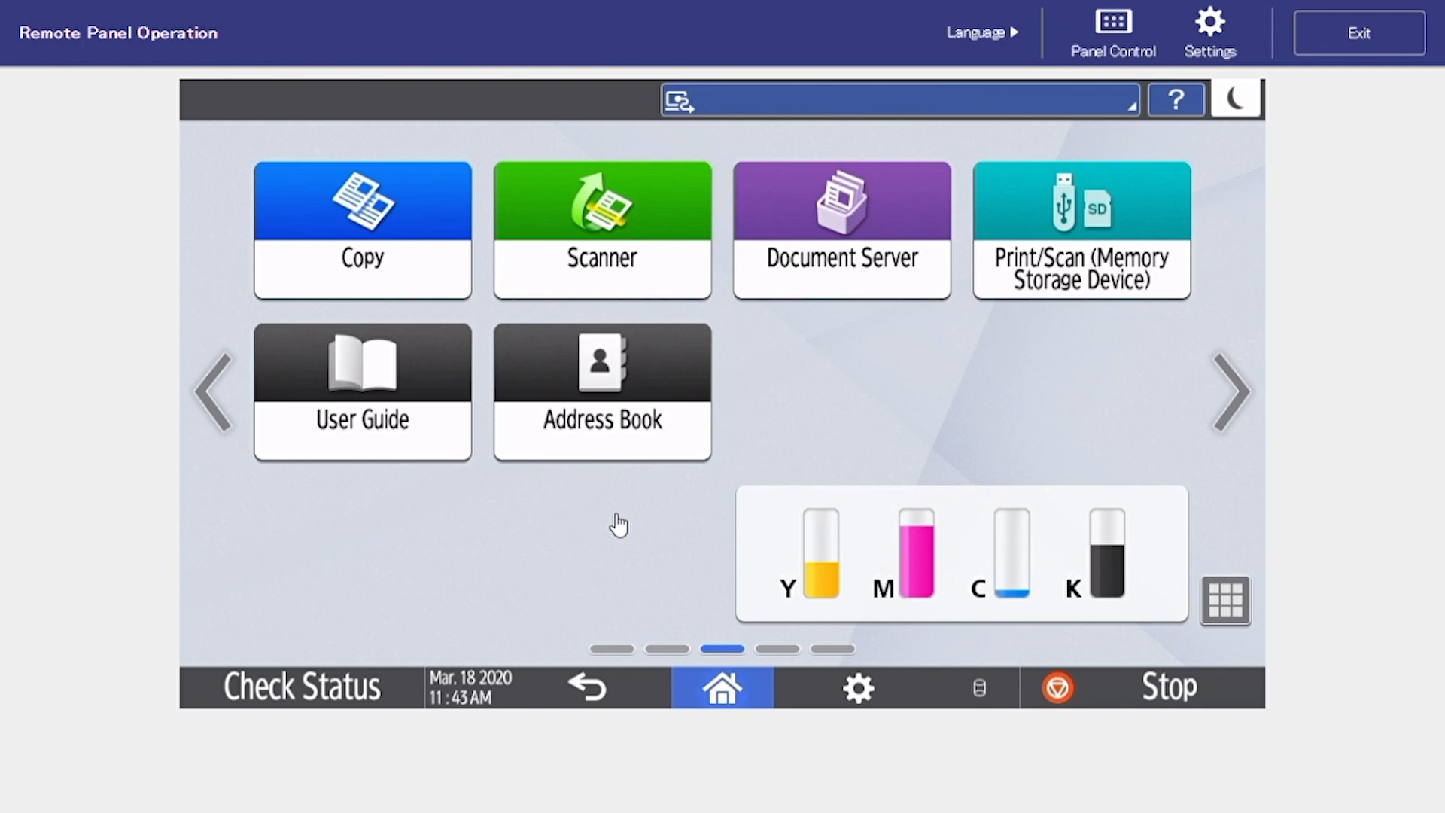
# Enter the Scanner function, try To Folder mode, then return to To Email Address mode.
pyautogui.click(604, 269)
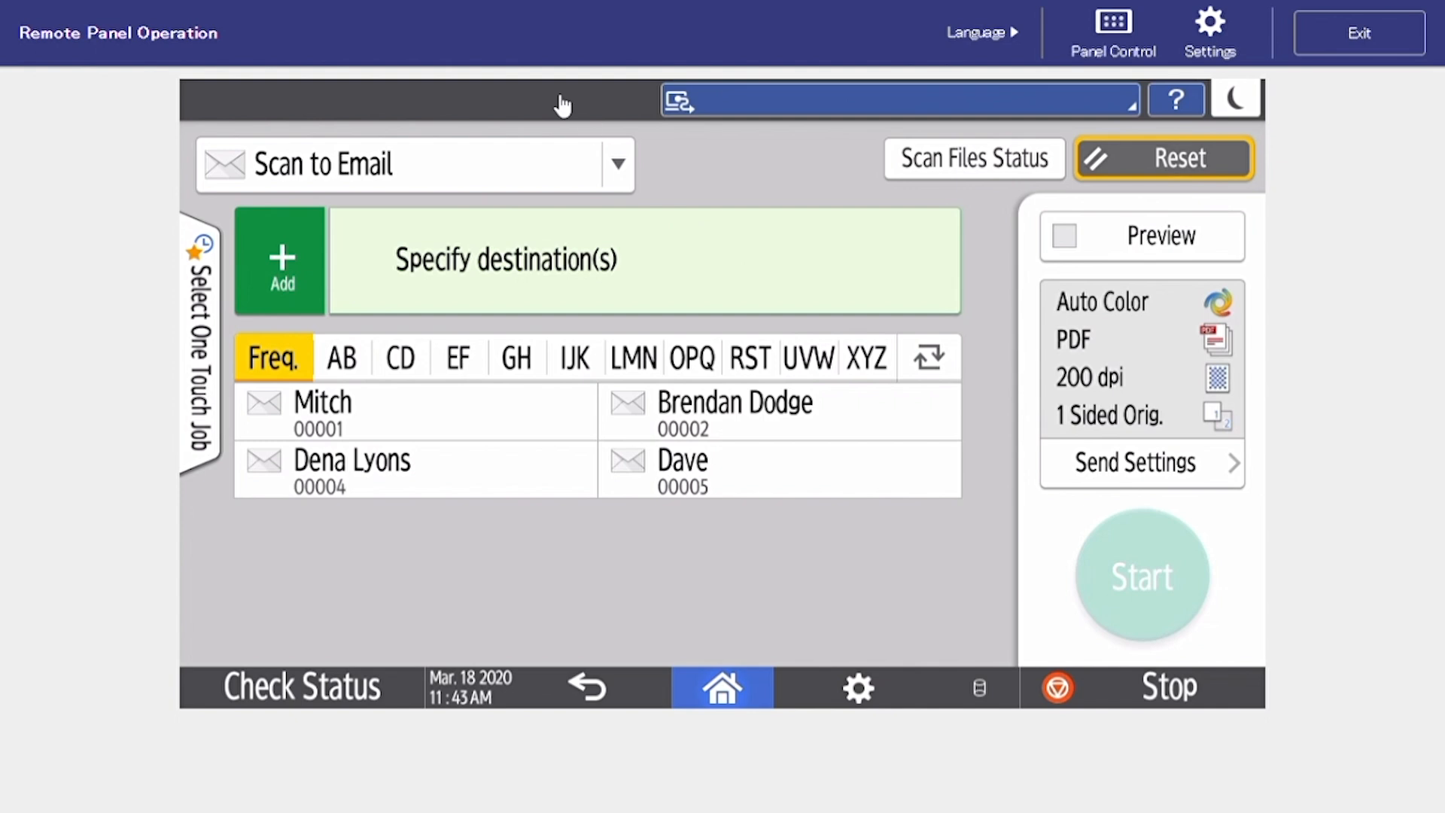
pyautogui.click(574, 179)
pyautogui.click(502, 224)
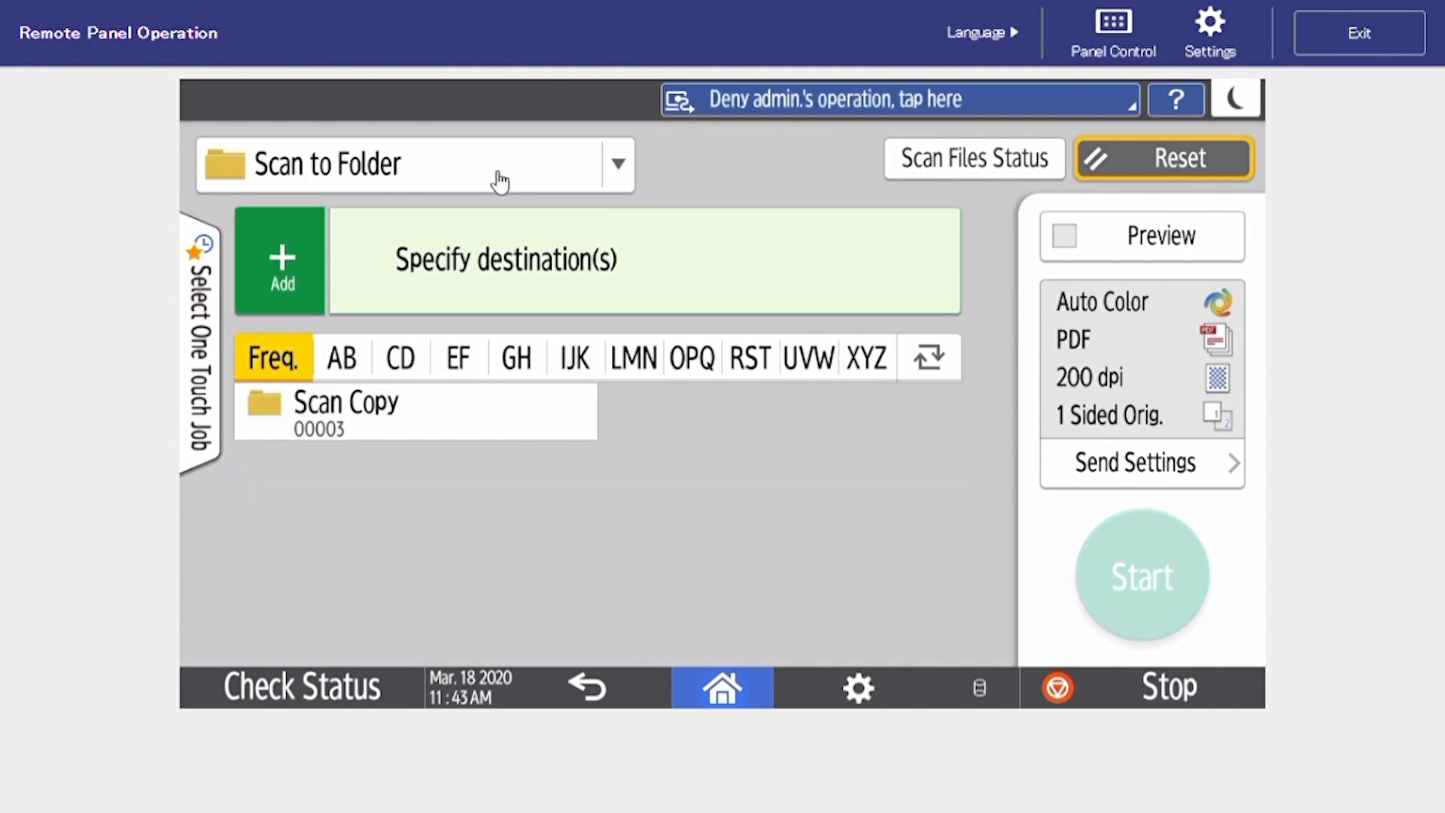
pyautogui.click(500, 182)
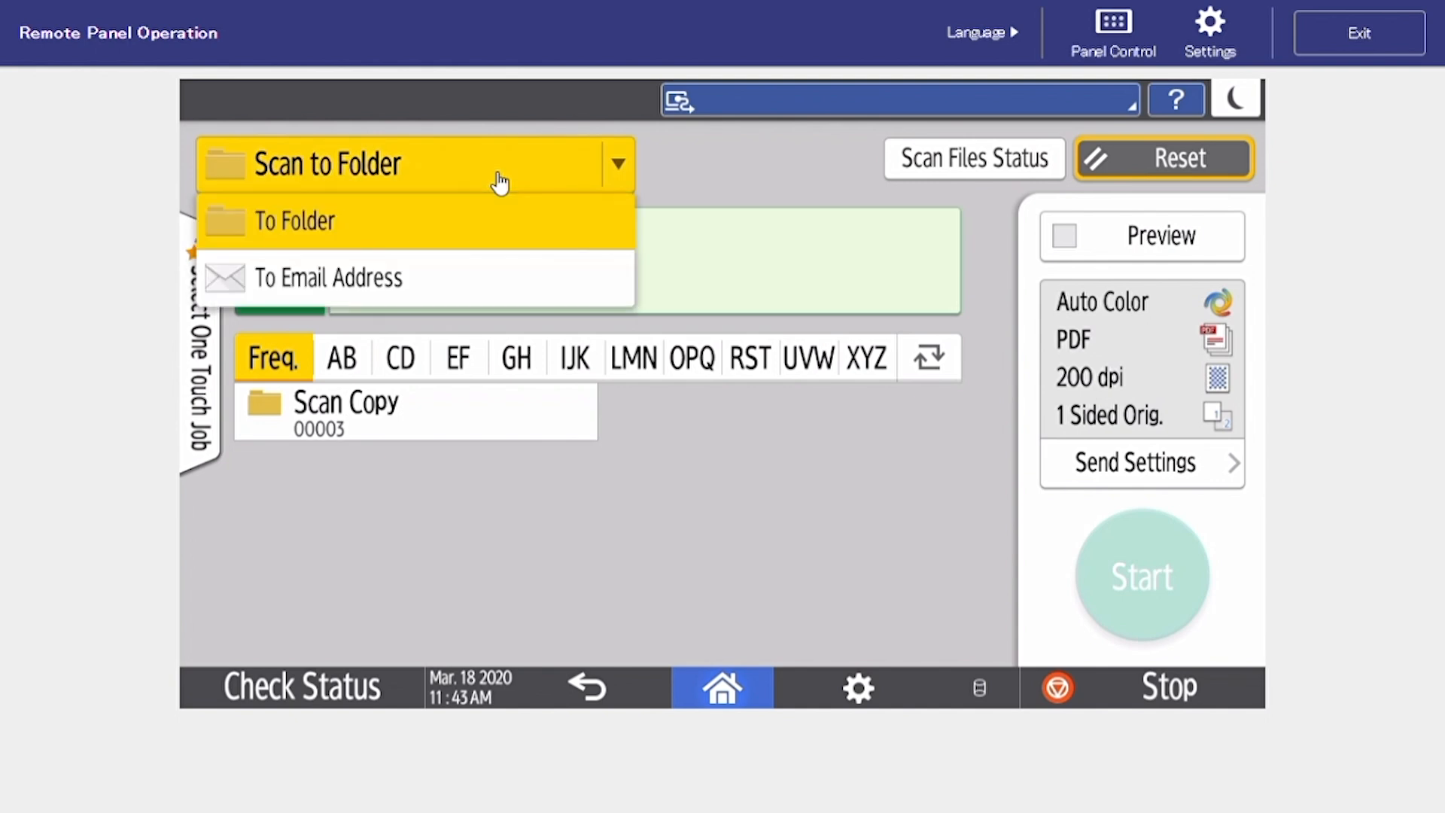
pyautogui.click(432, 277)
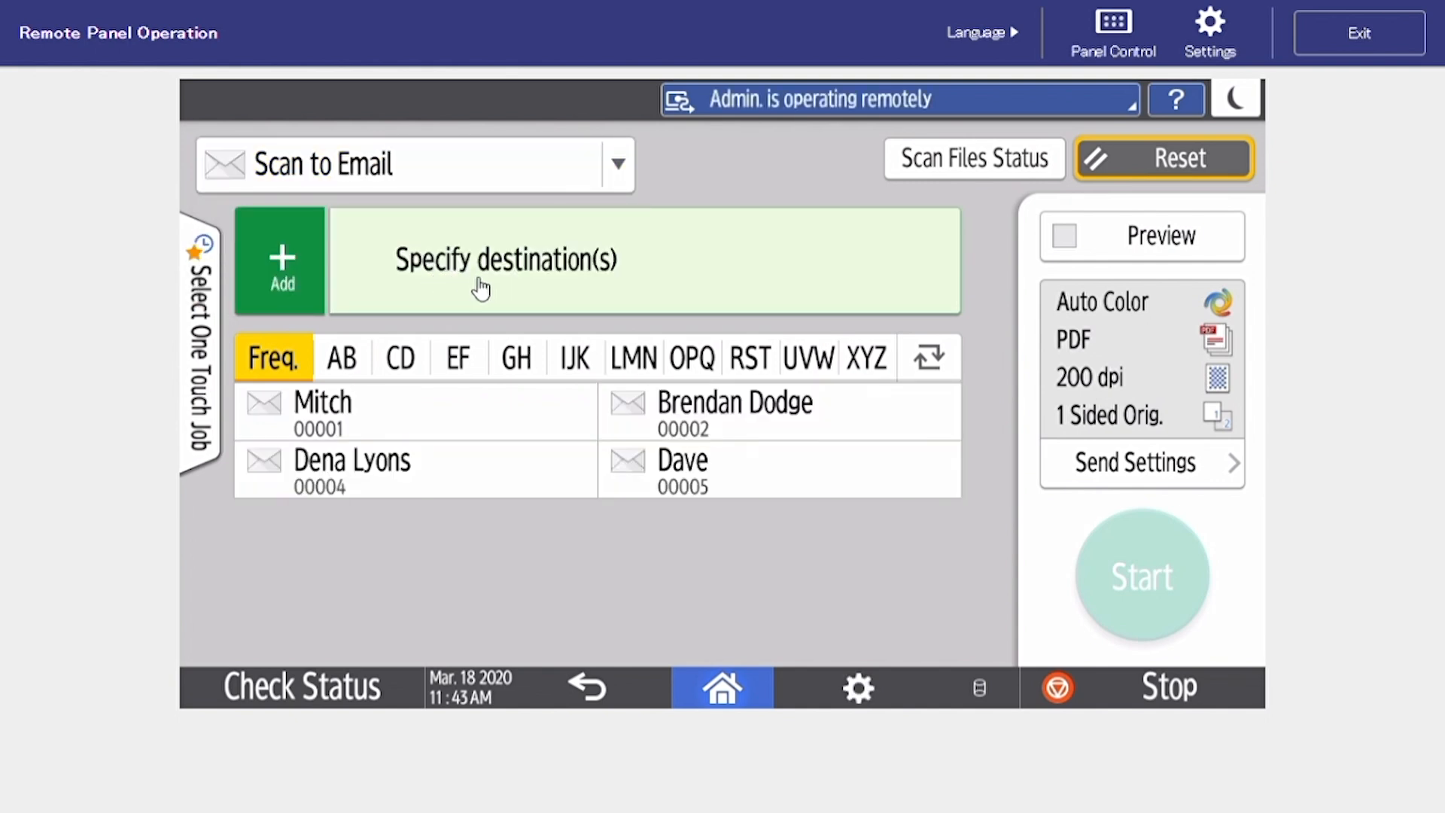
pyautogui.click(436, 429)
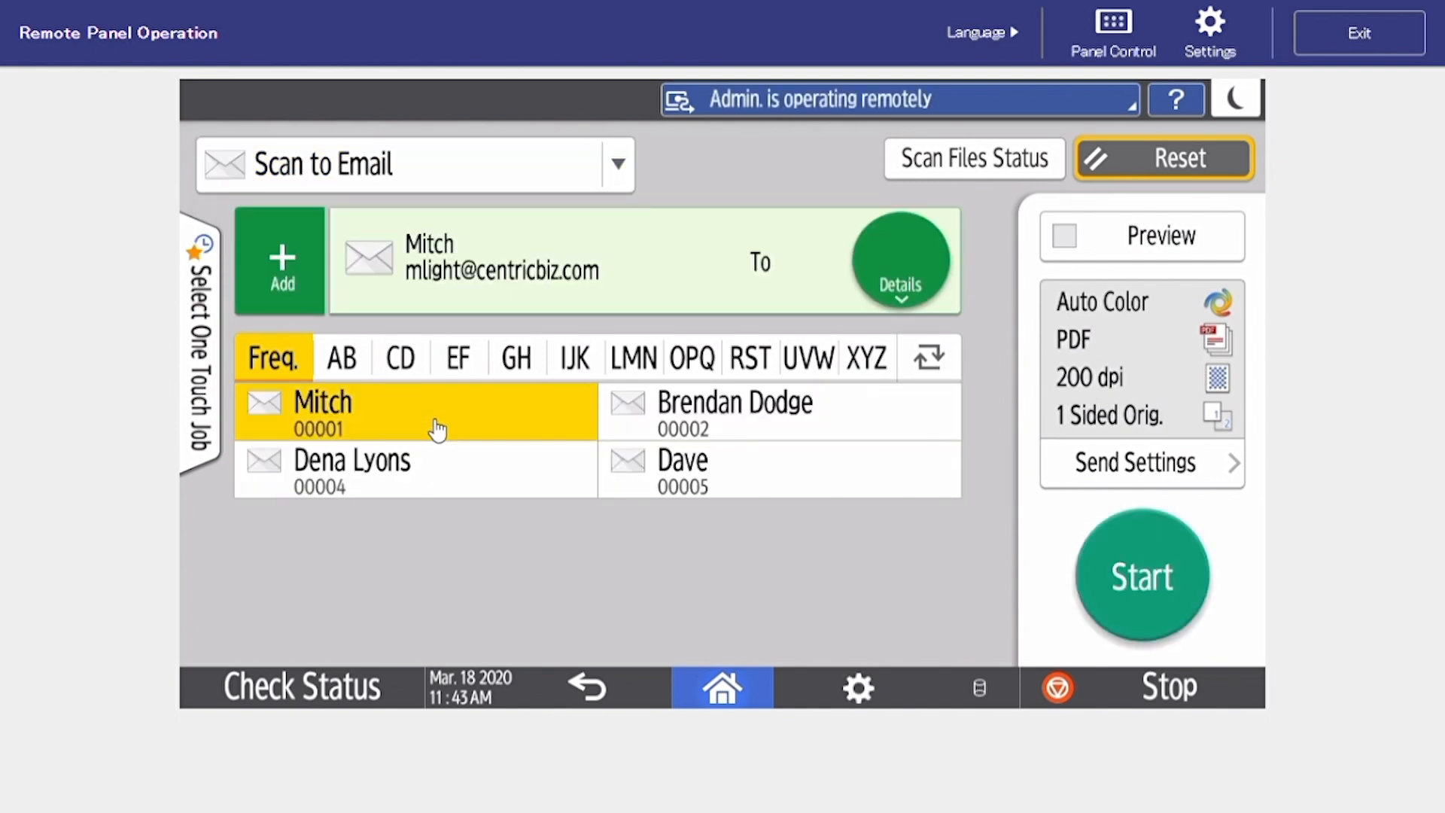
pyautogui.click(437, 475)
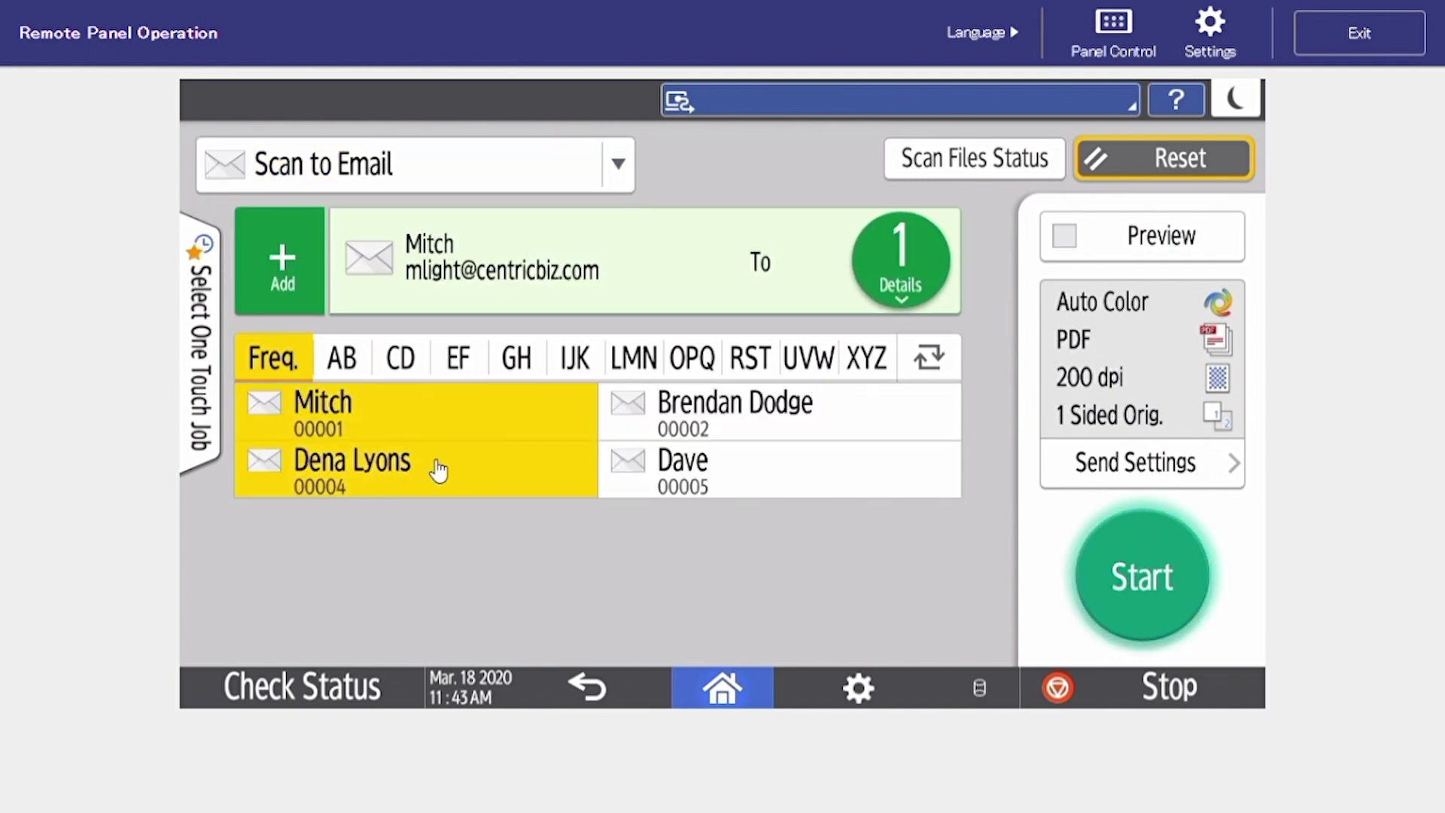
pyautogui.click(690, 434)
pyautogui.click(535, 465)
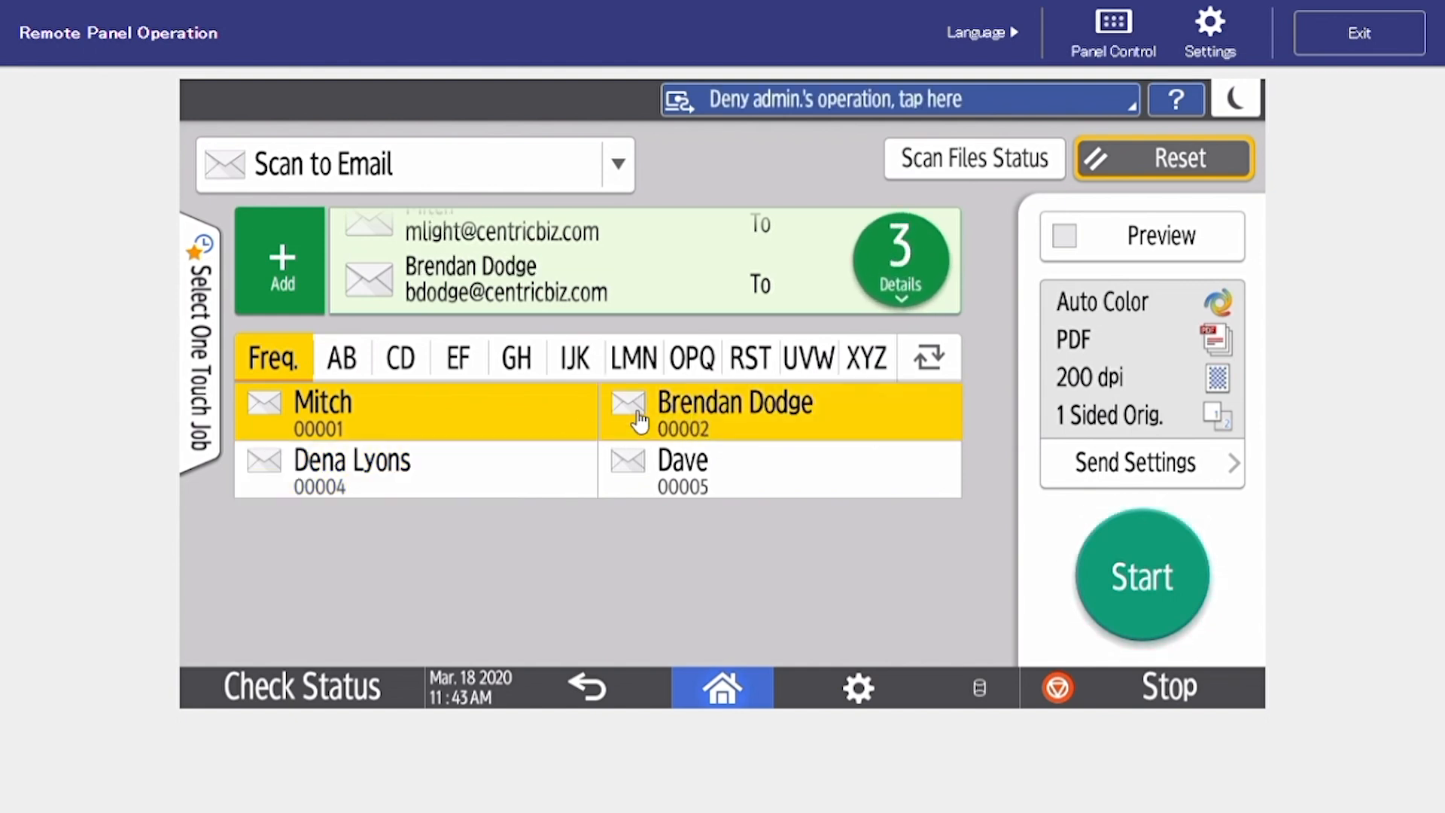
pyautogui.click(619, 423)
pyautogui.click(562, 424)
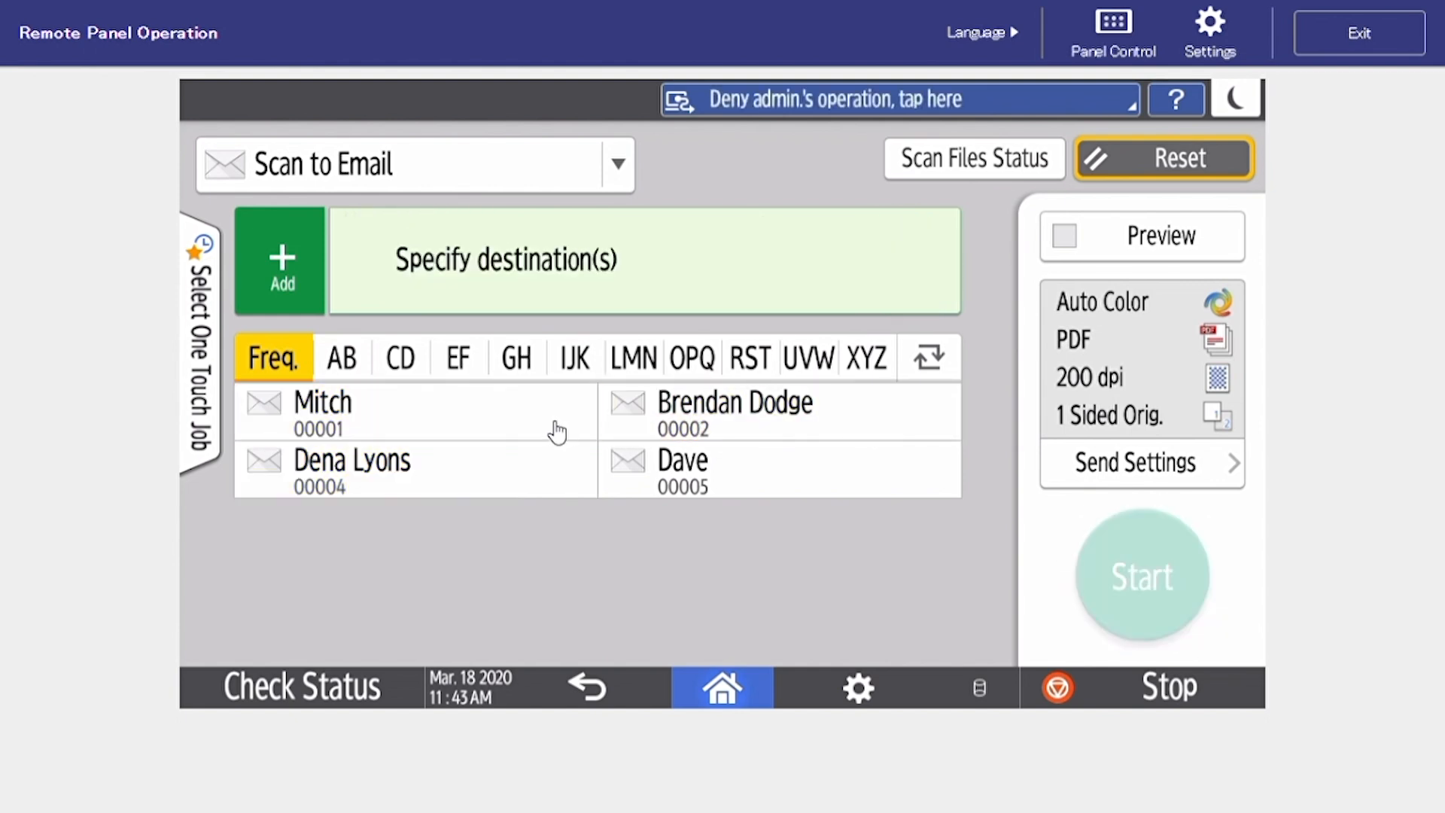
# Dismiss the manual address keyboard unused and choose Mitch as the sole email destination.
pyautogui.click(311, 290)
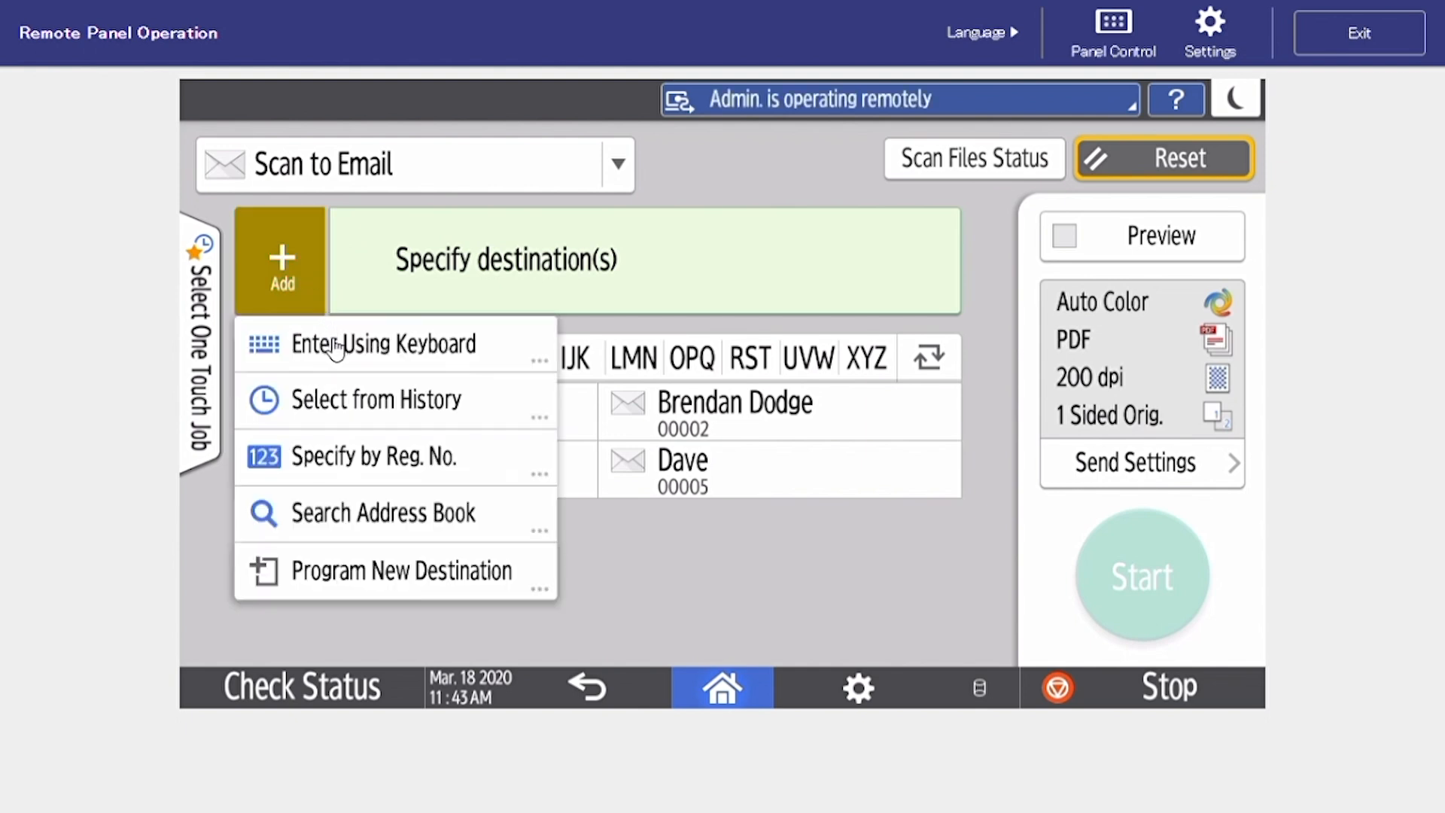
pyautogui.click(335, 347)
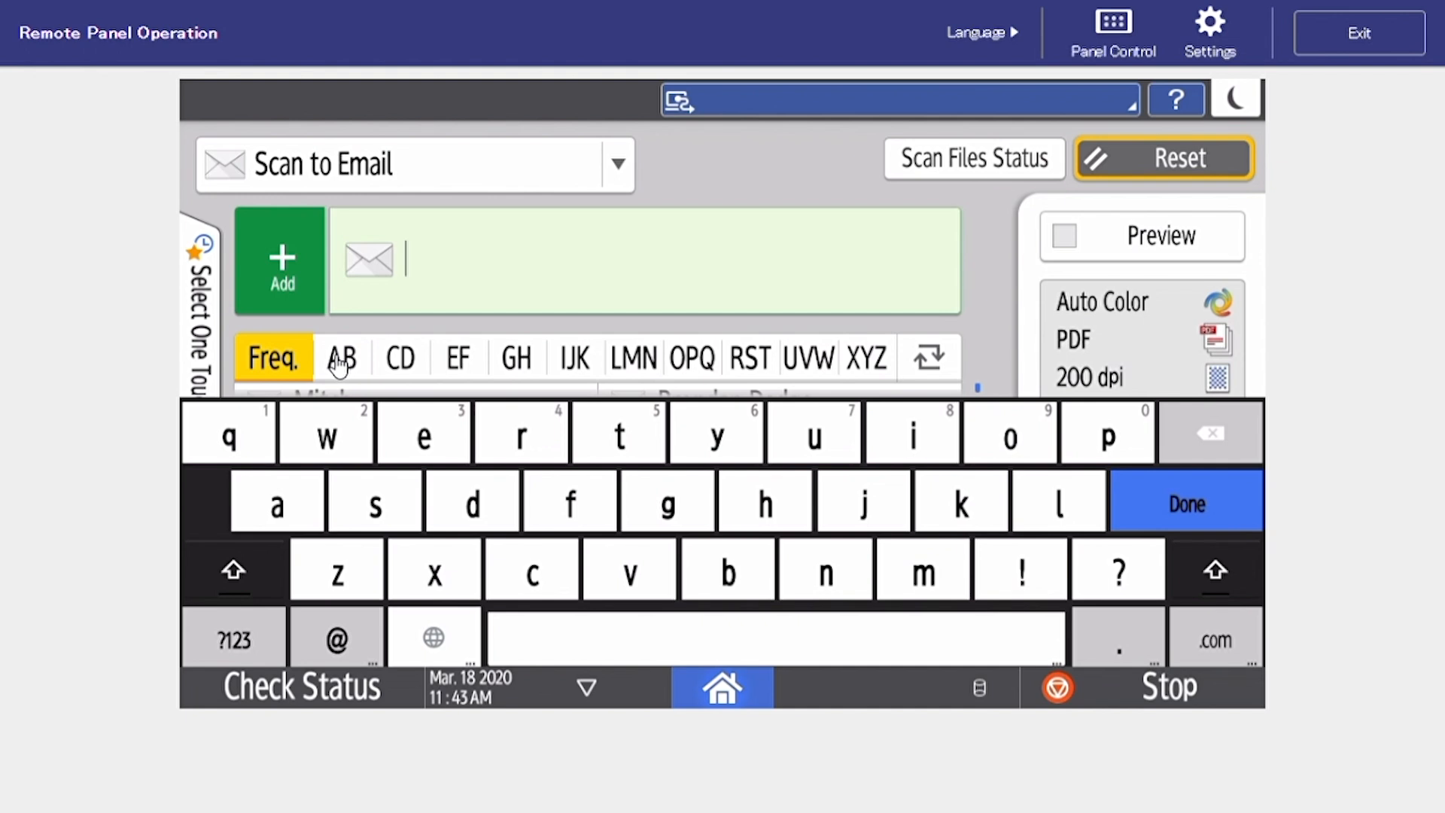
pyautogui.click(1166, 511)
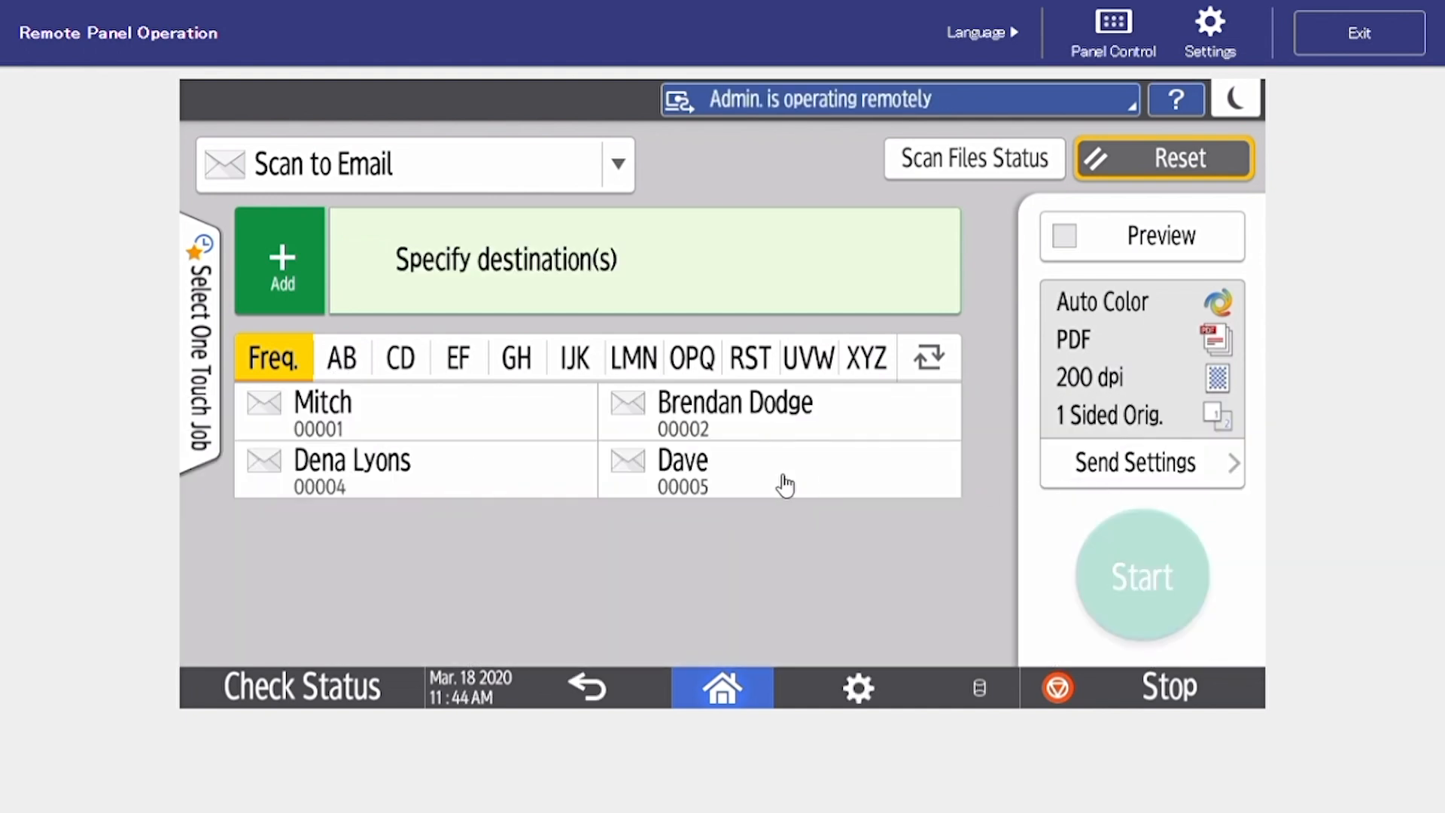
pyautogui.click(442, 419)
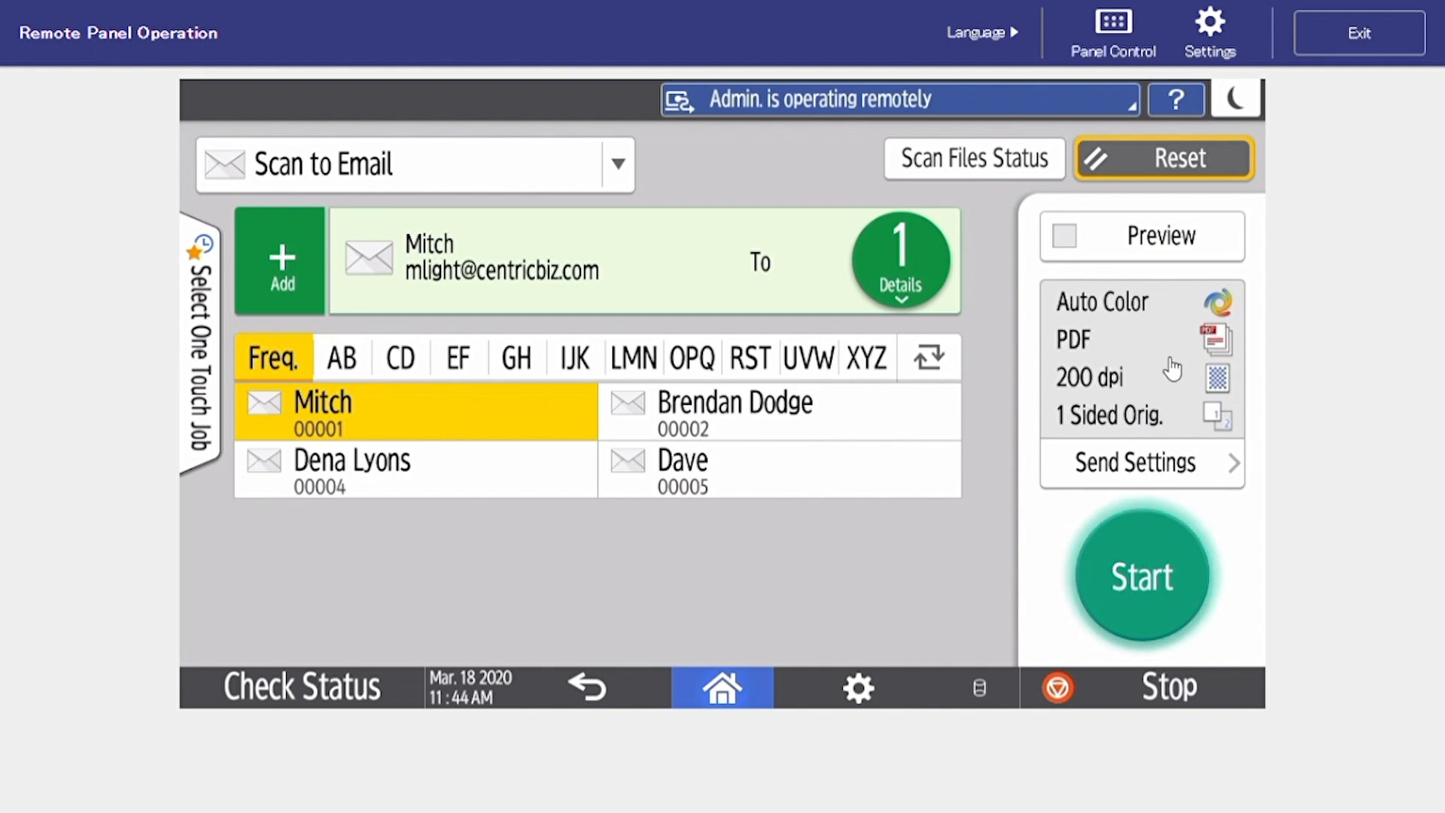
# Review Send Settings, leaving Auto Color Select and multi-page PDF file type unchanged.
pyautogui.click(1161, 478)
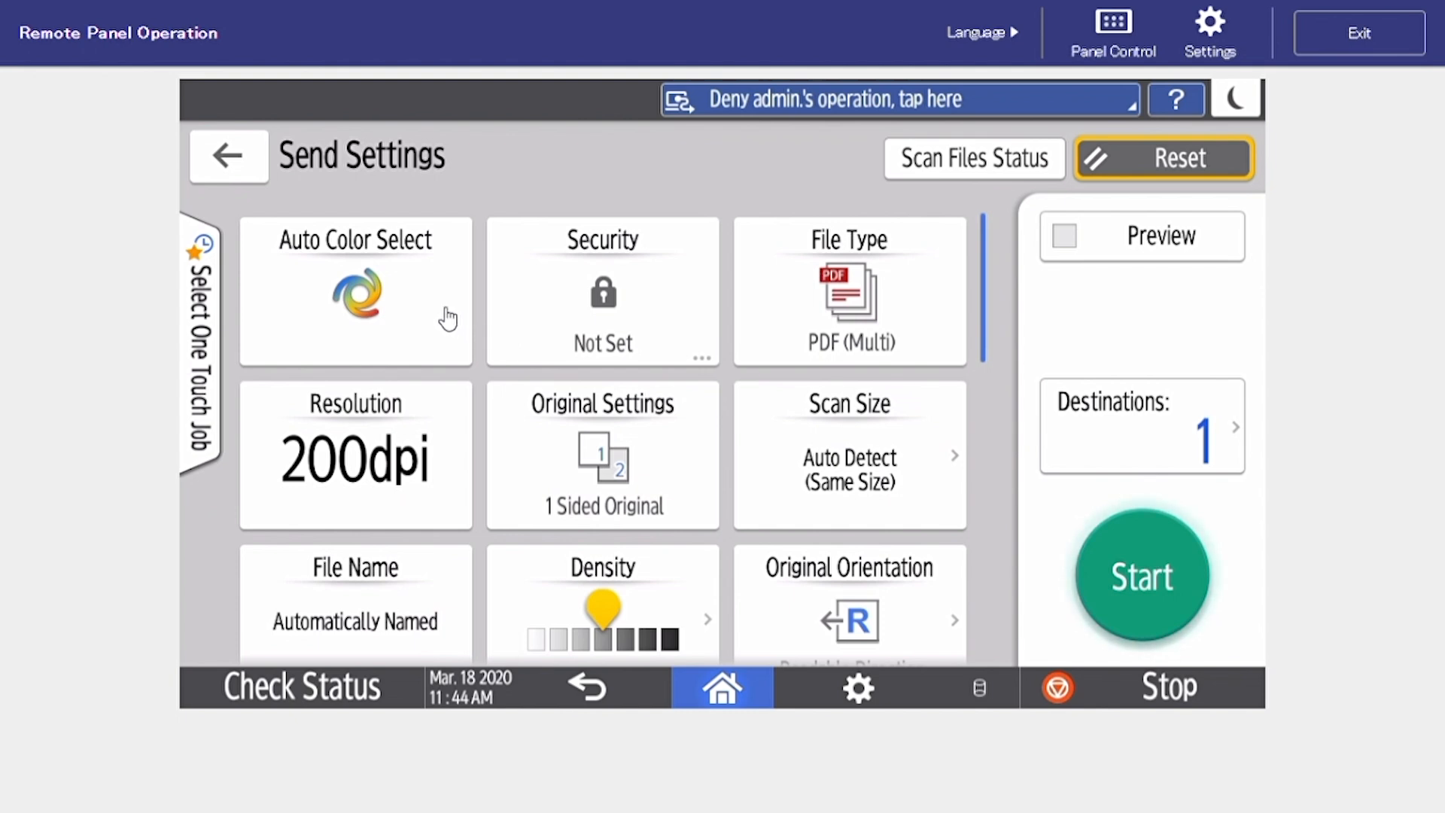
pyautogui.click(449, 320)
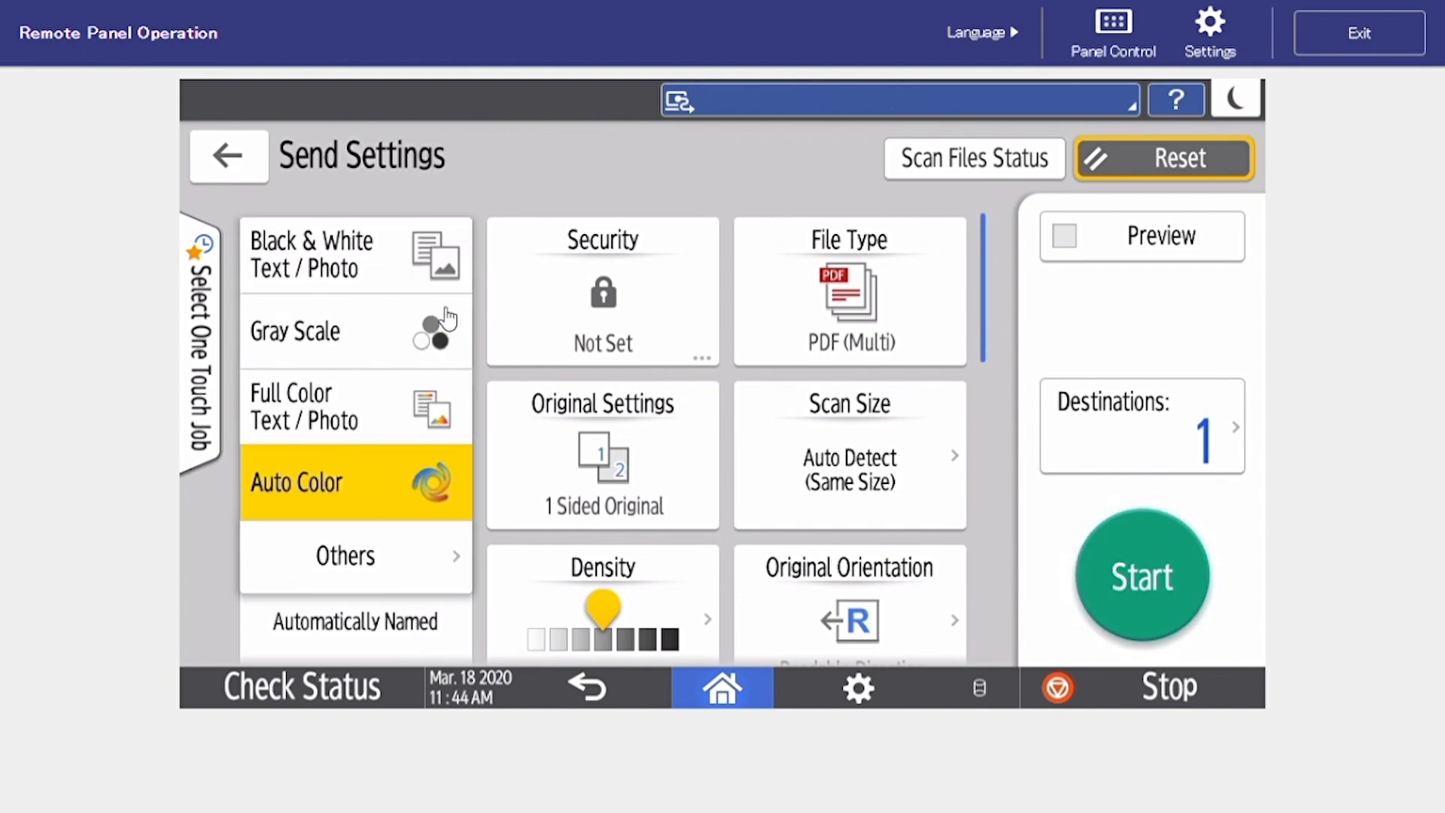
pyautogui.click(505, 195)
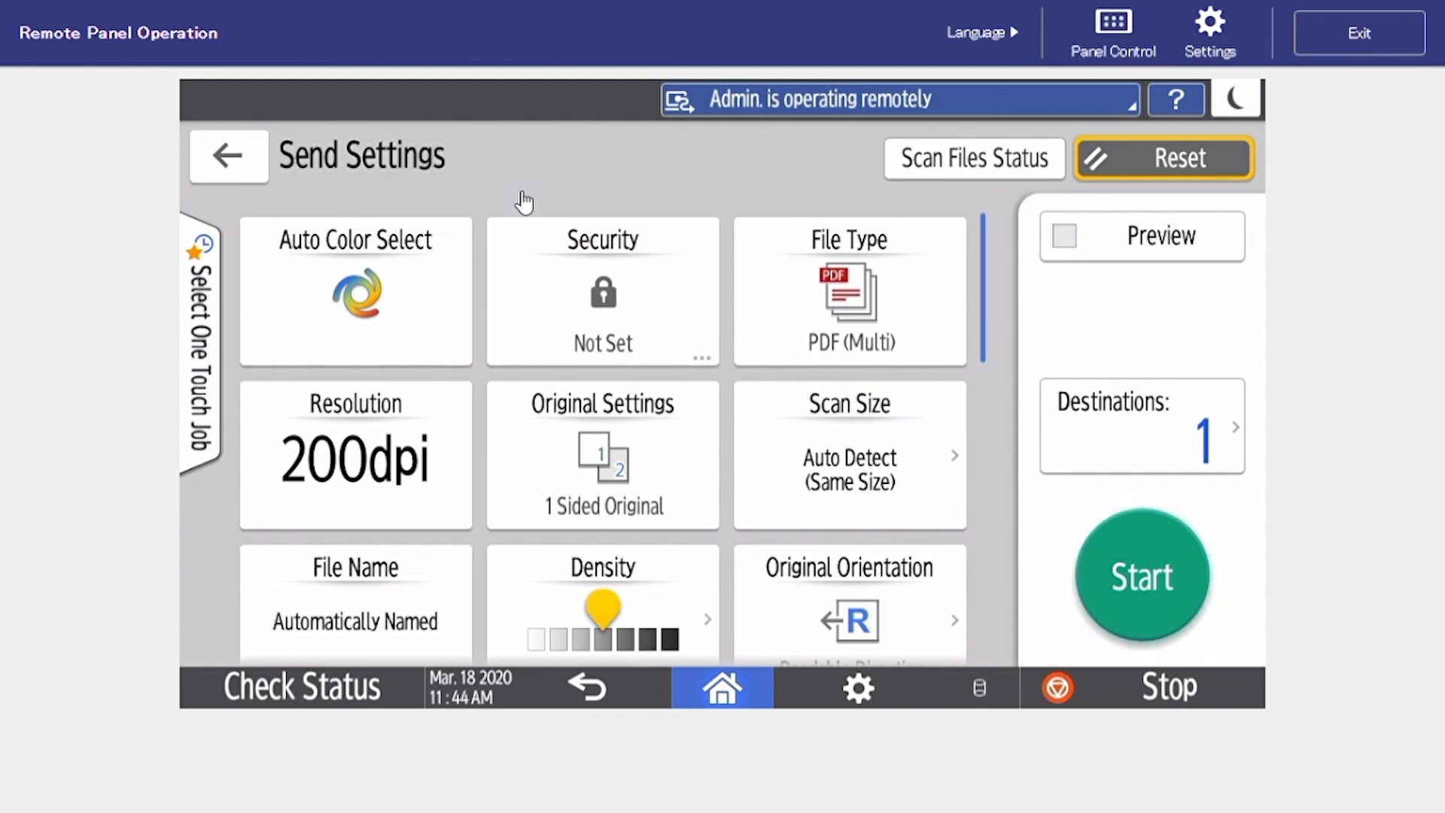
pyautogui.click(932, 284)
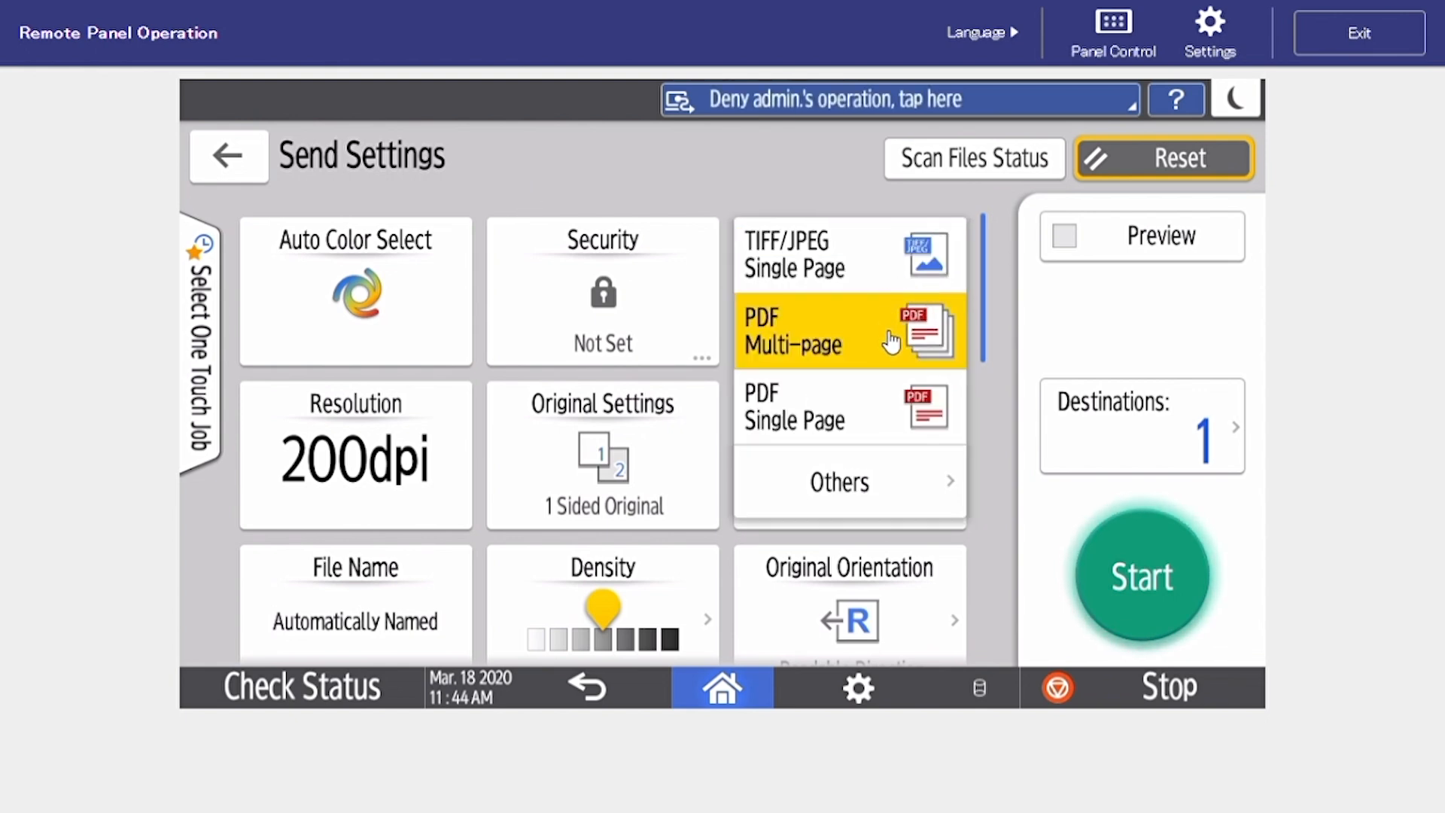
pyautogui.click(849, 472)
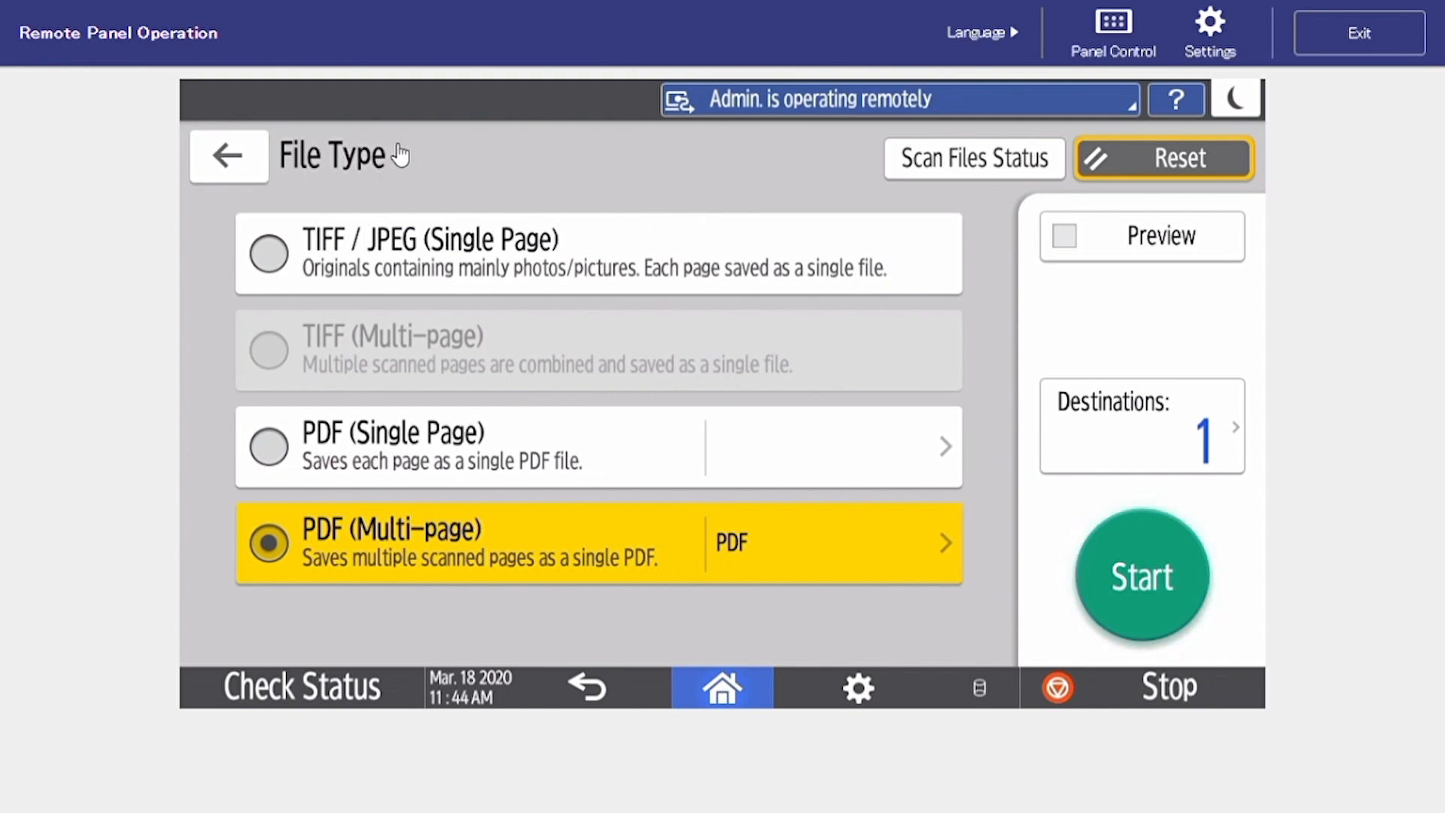
pyautogui.click(227, 155)
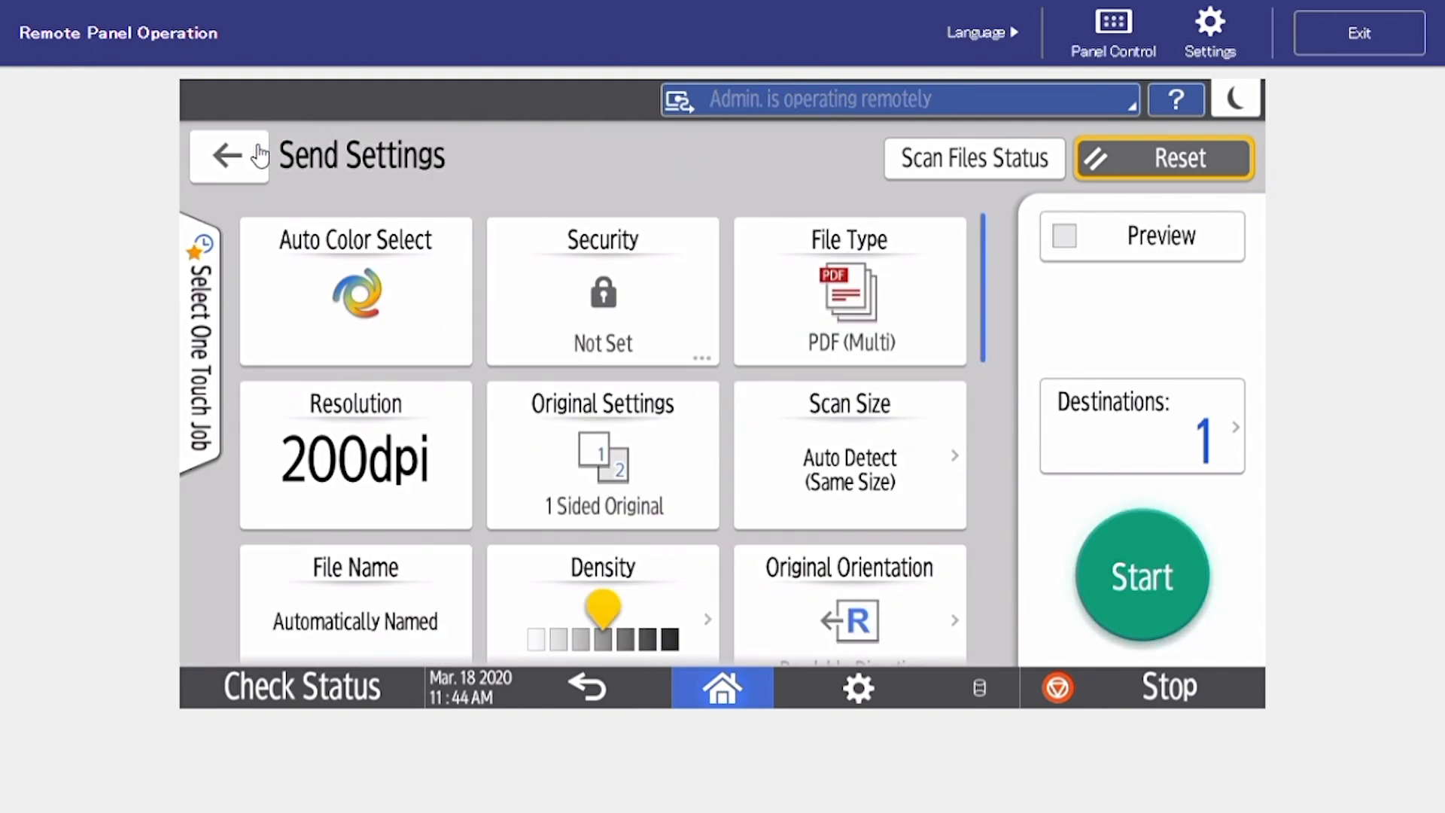
pyautogui.click(432, 500)
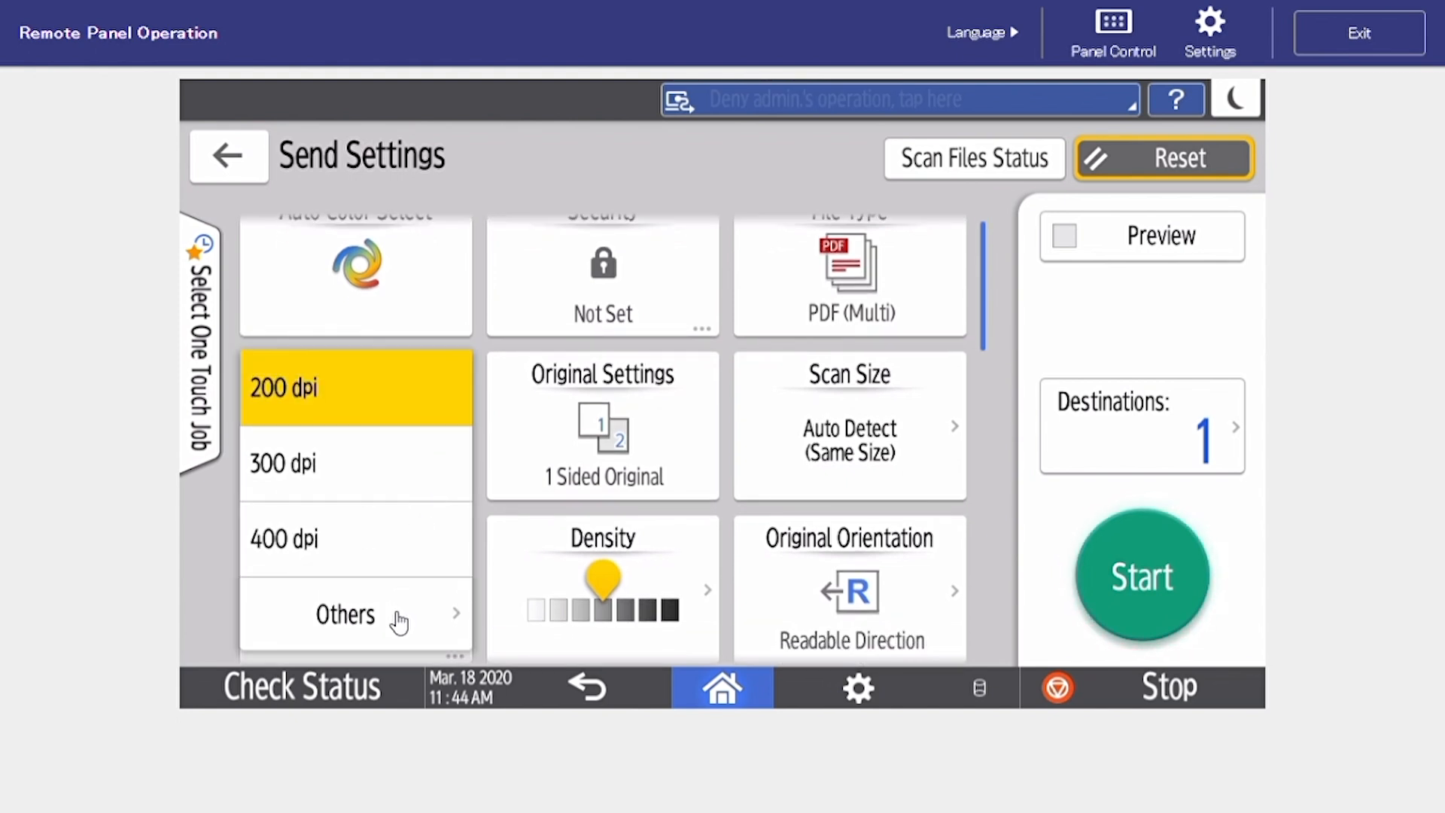
pyautogui.click(399, 620)
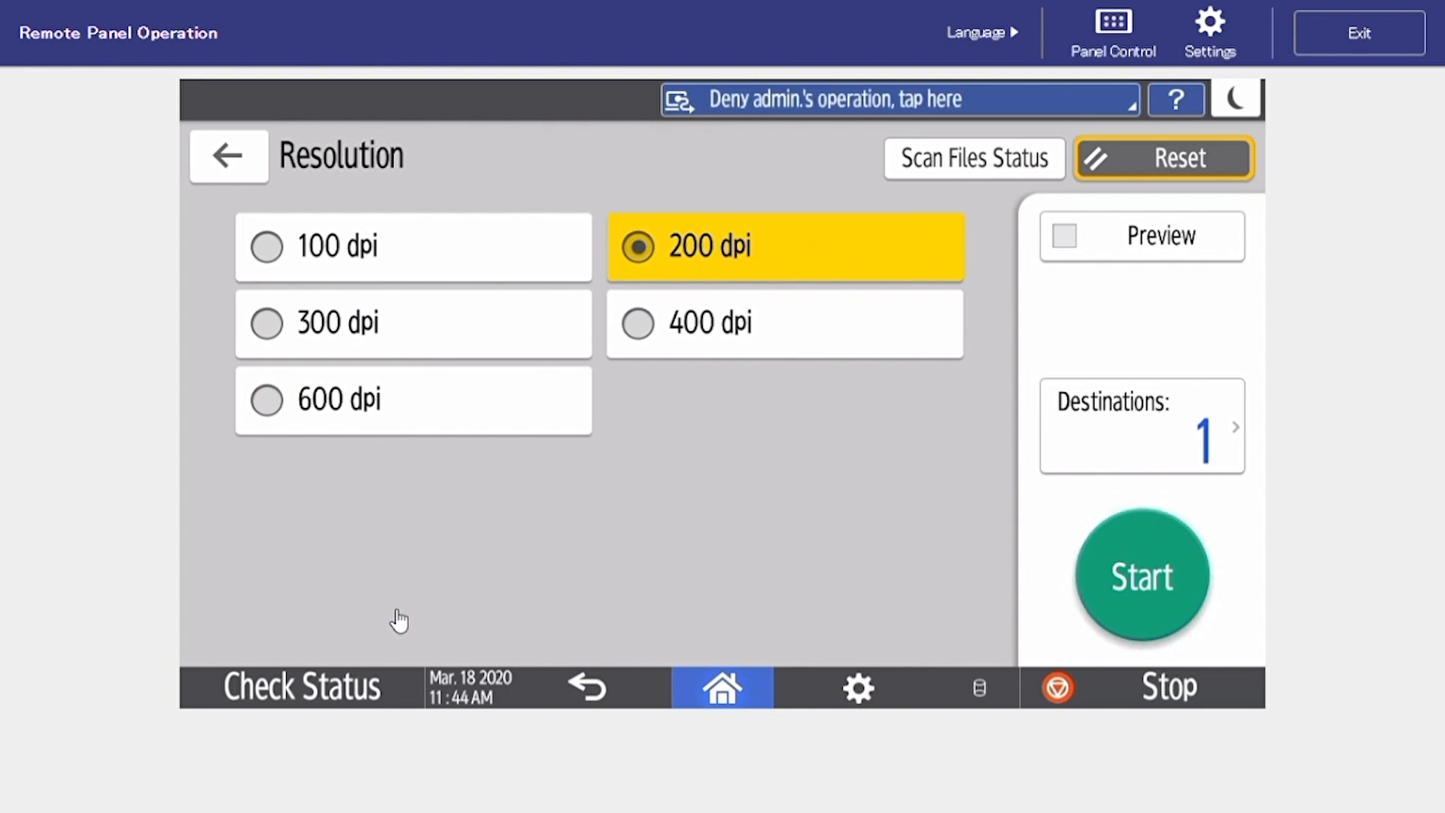
pyautogui.click(264, 176)
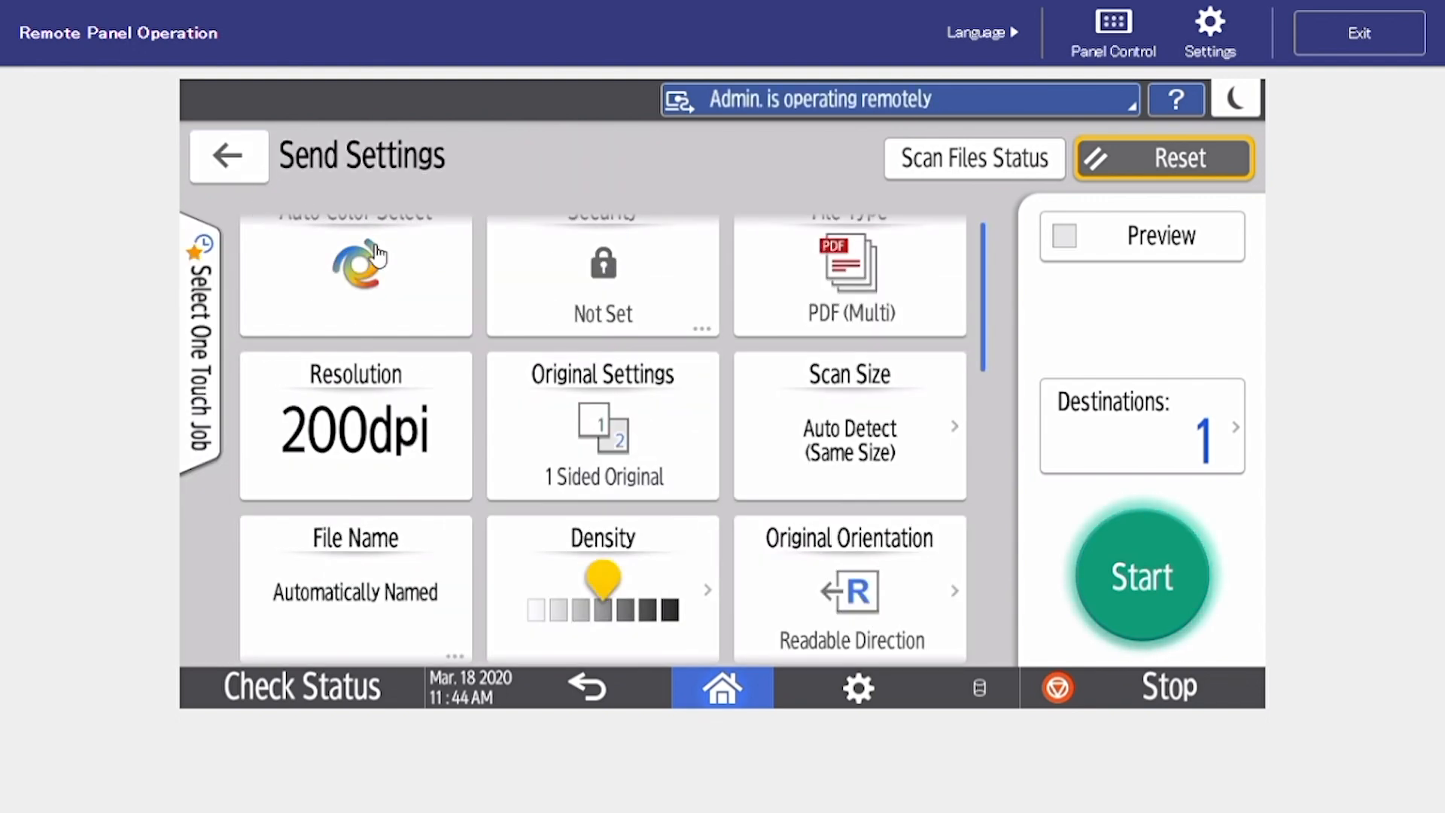
# Set Original Settings to 2 Sided Open Rt/Lft.
pyautogui.click(712, 440)
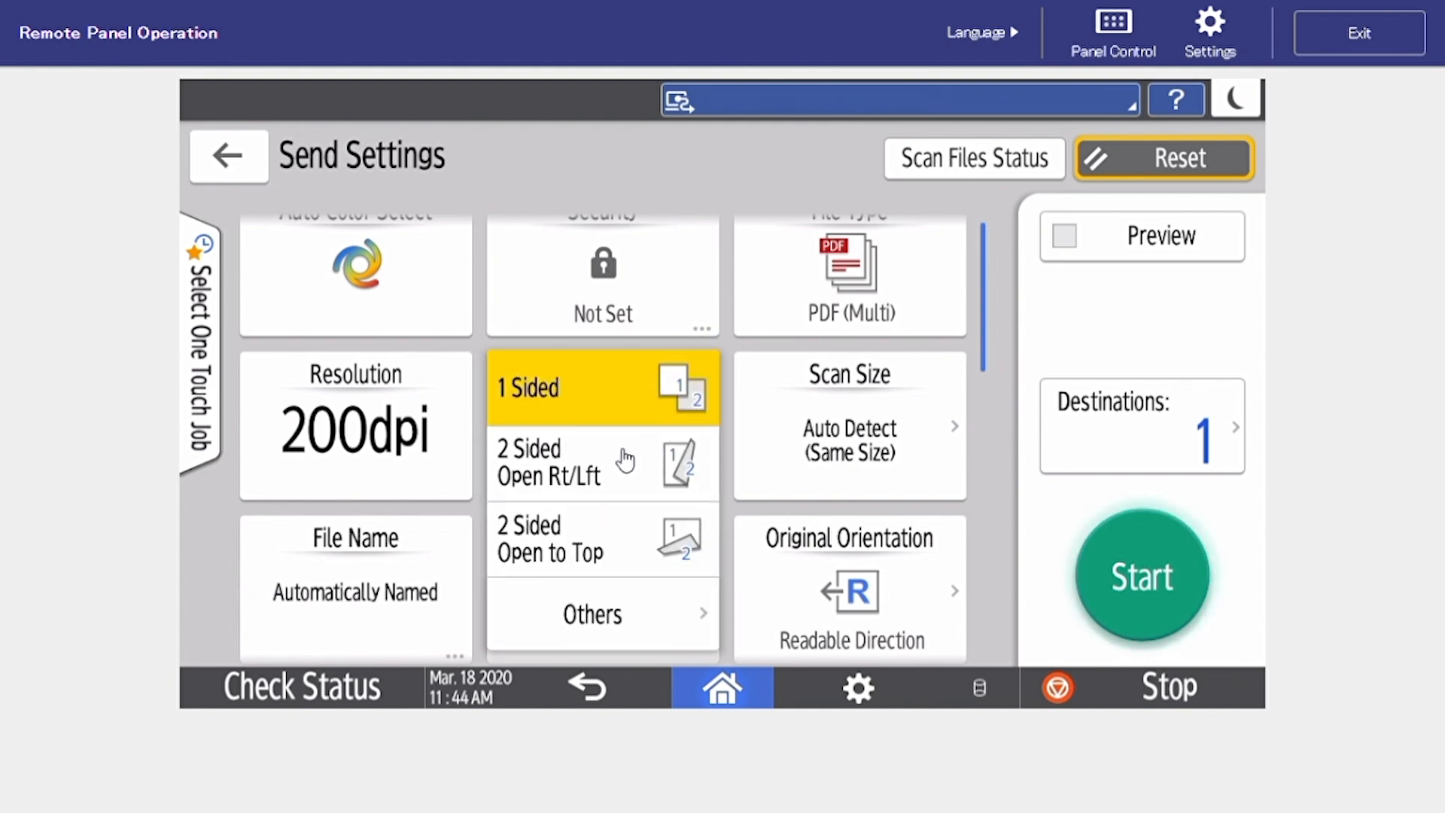
pyautogui.click(626, 459)
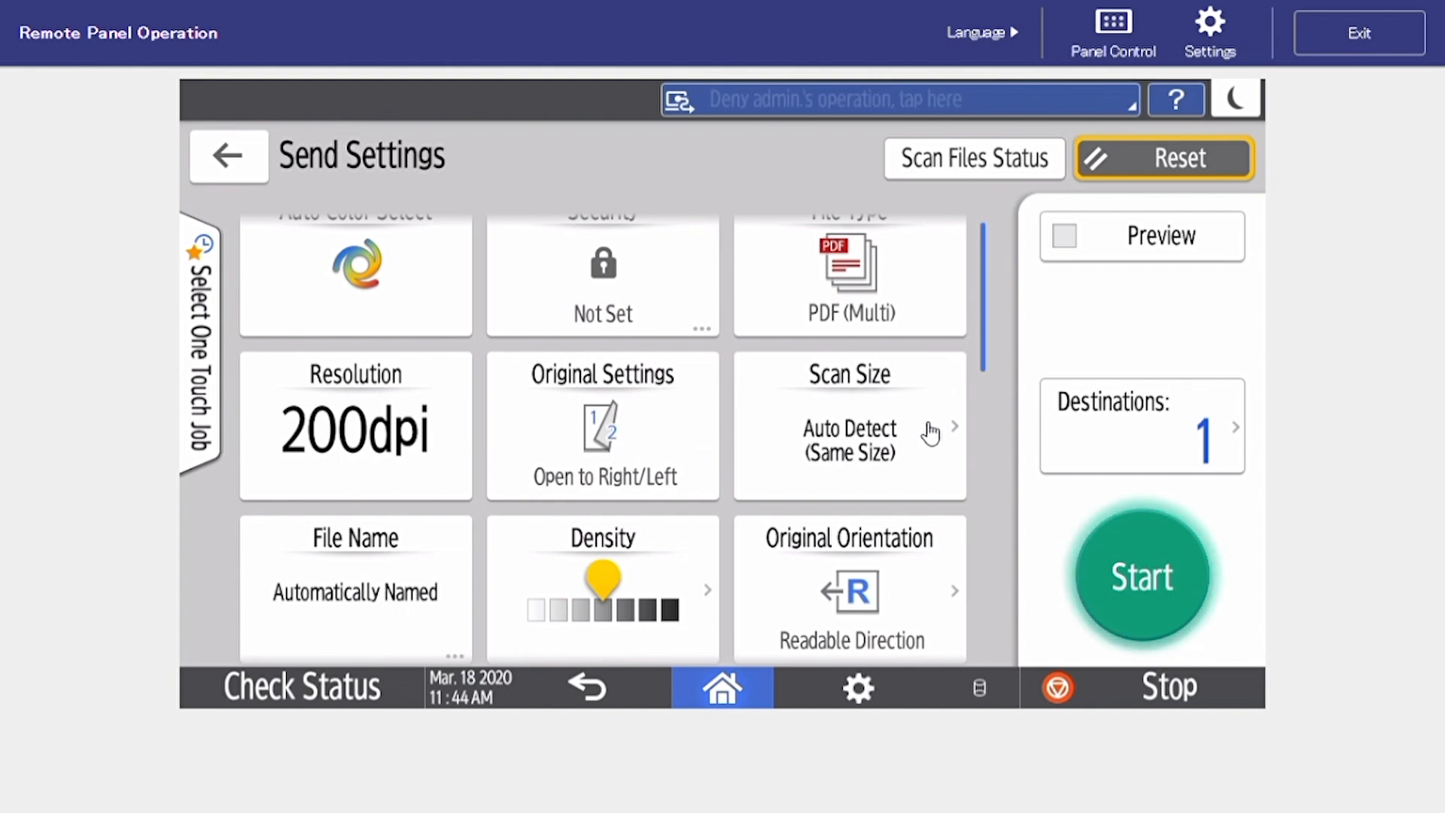
pyautogui.scroll(-3, 986, 342)
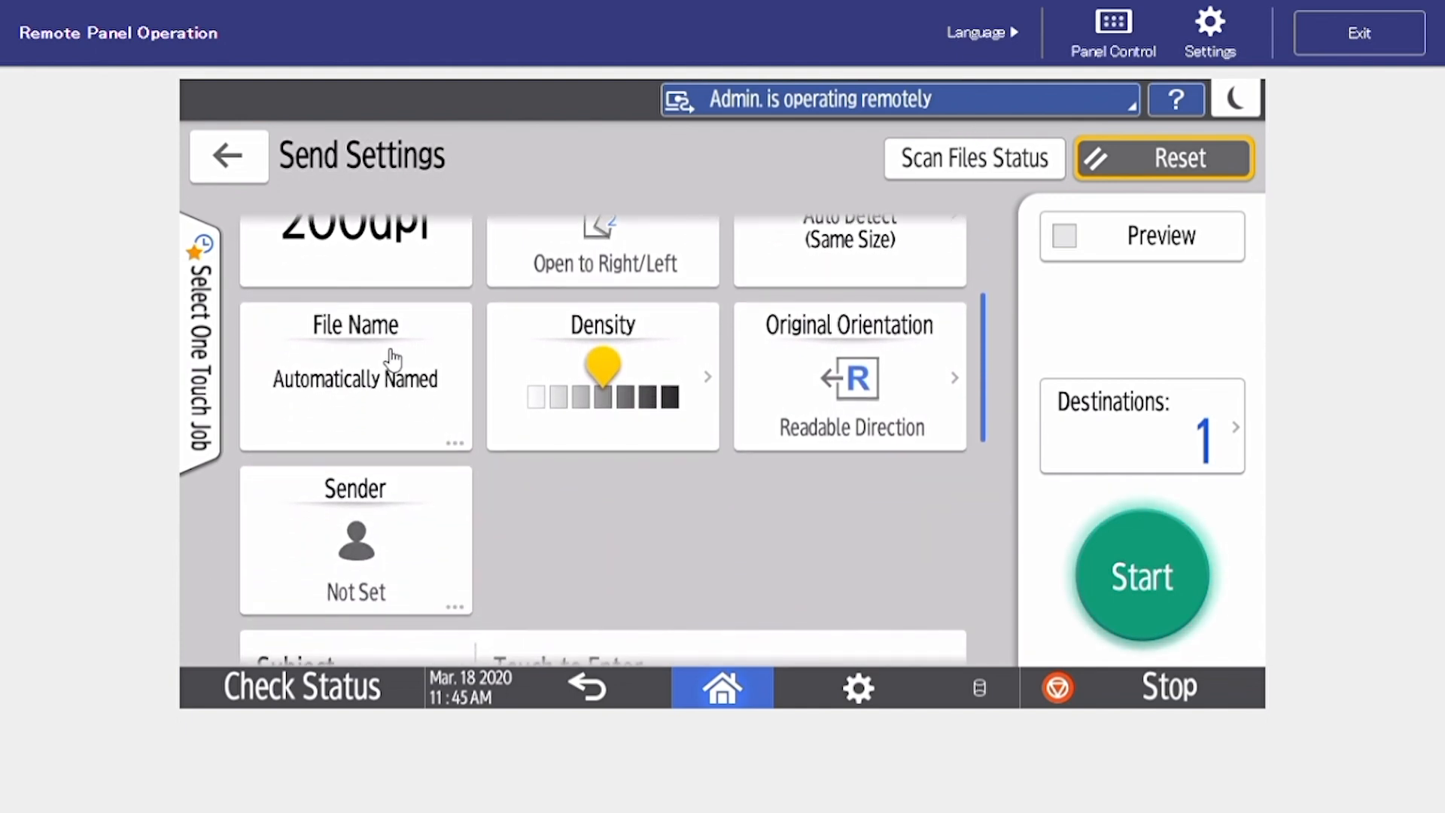
# Enter 'test' as the scan file name and confirm it.
pyautogui.click(388, 379)
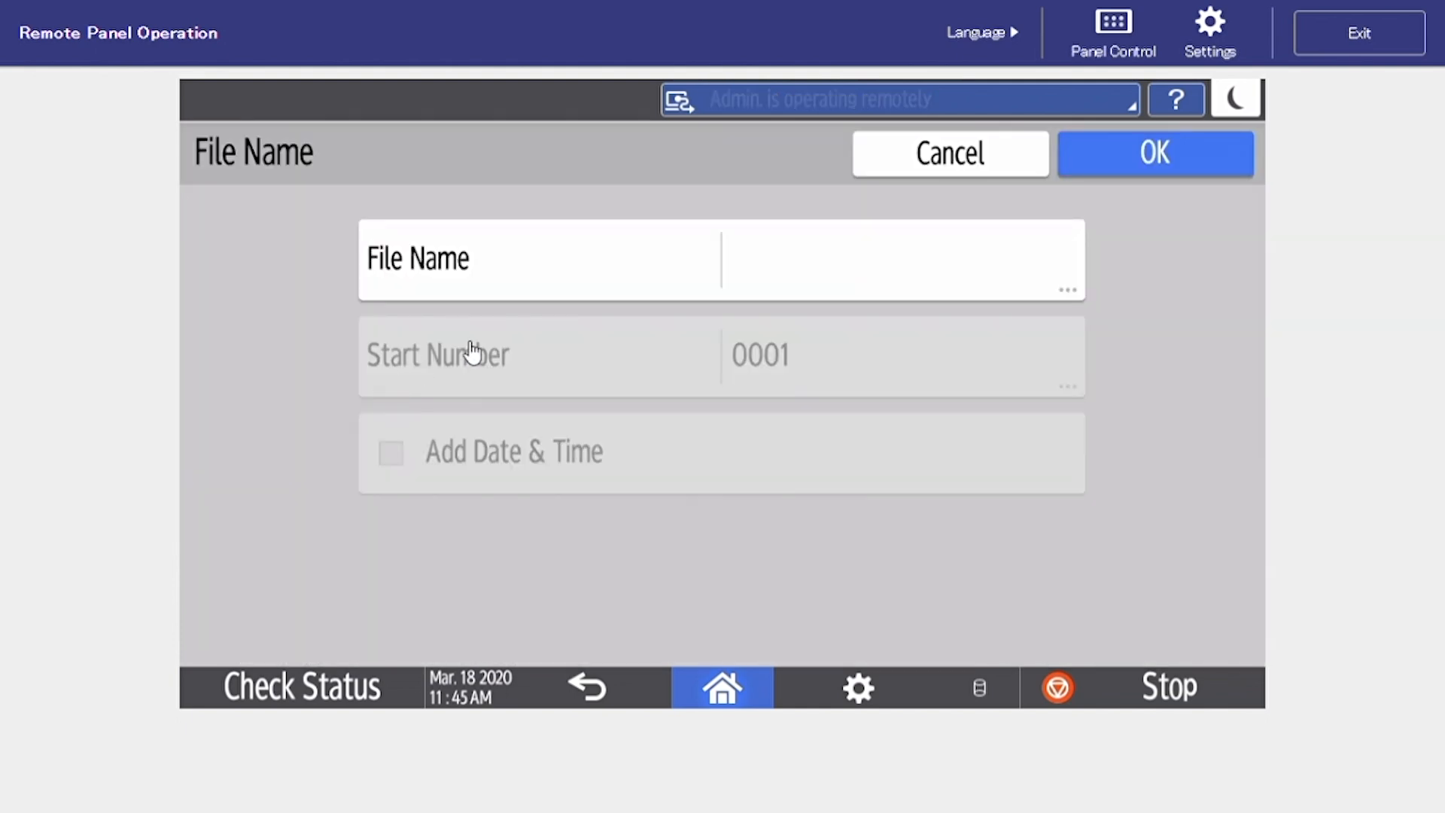
pyautogui.click(749, 272)
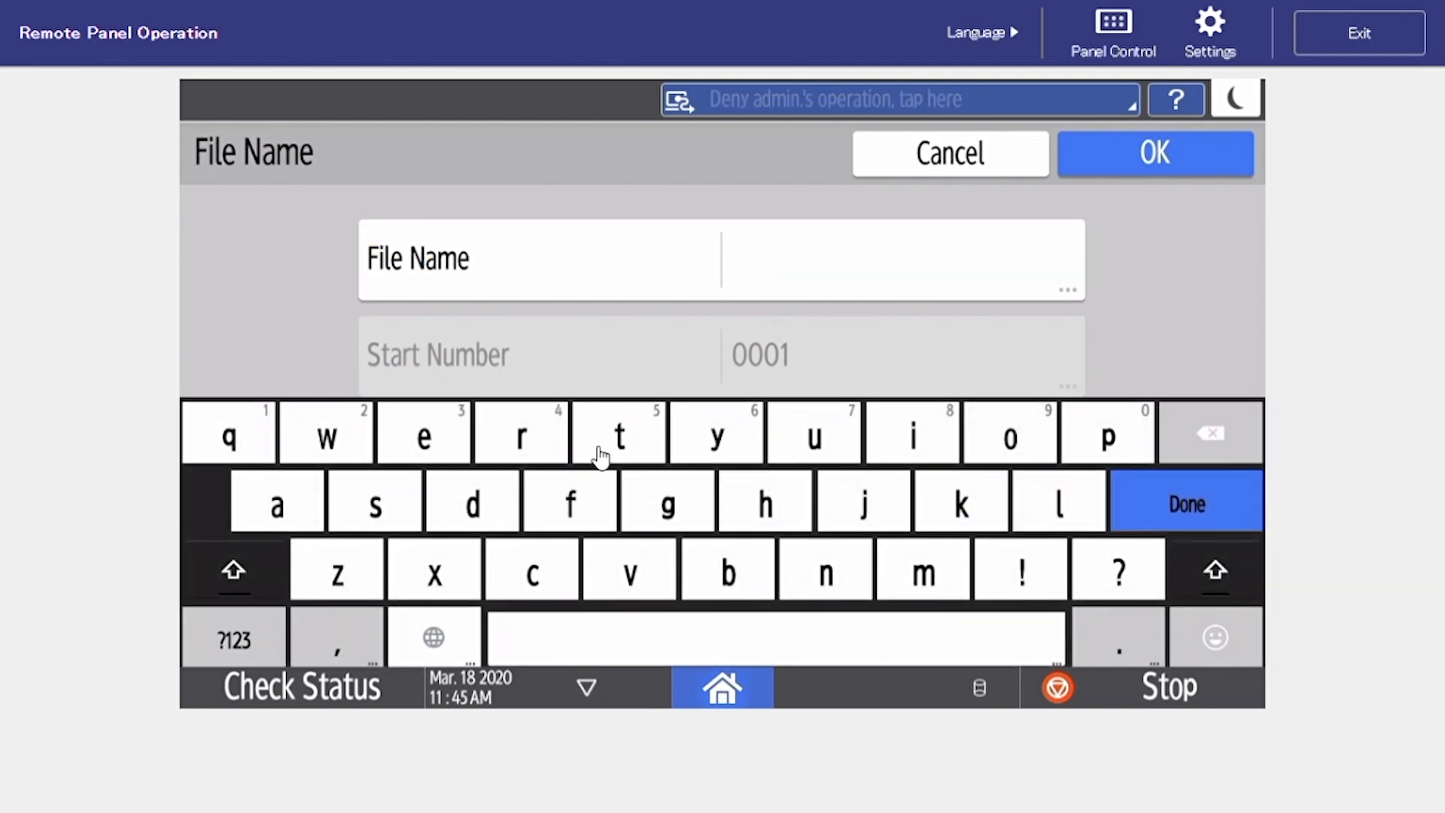
pyautogui.click(617, 441)
pyautogui.click(425, 443)
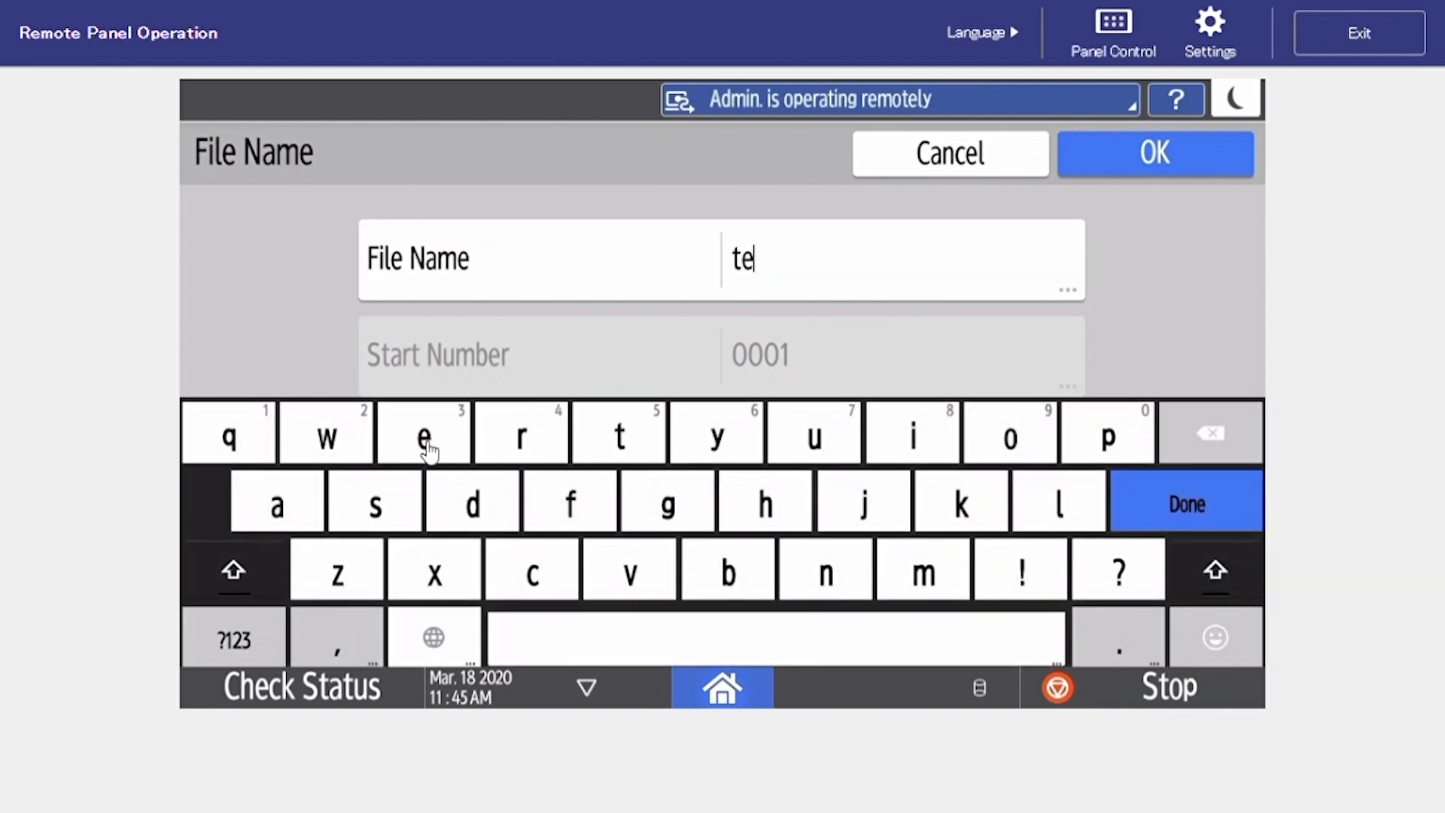
pyautogui.click(384, 520)
pyautogui.click(627, 422)
pyautogui.click(1101, 164)
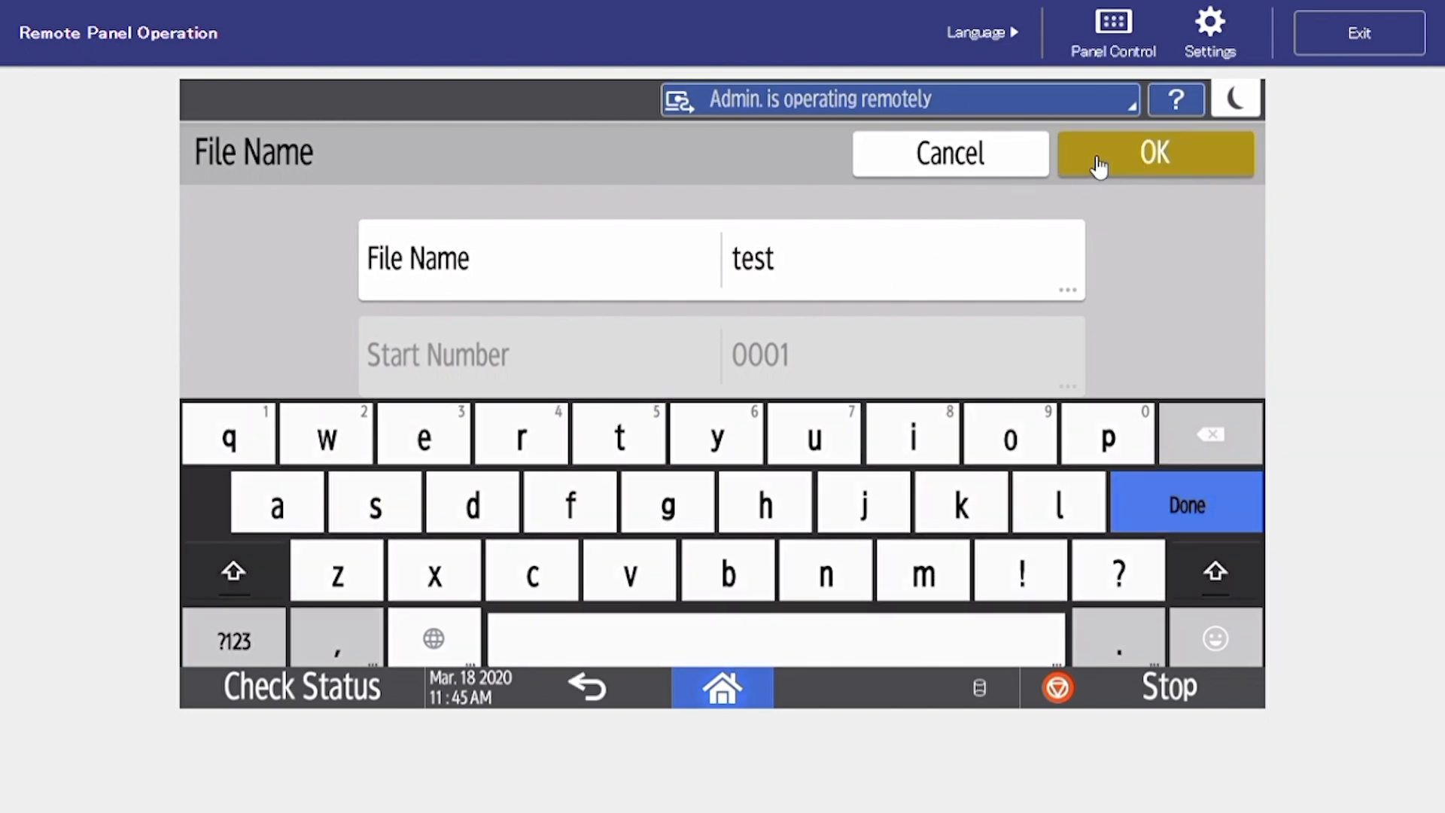
pyautogui.click(632, 400)
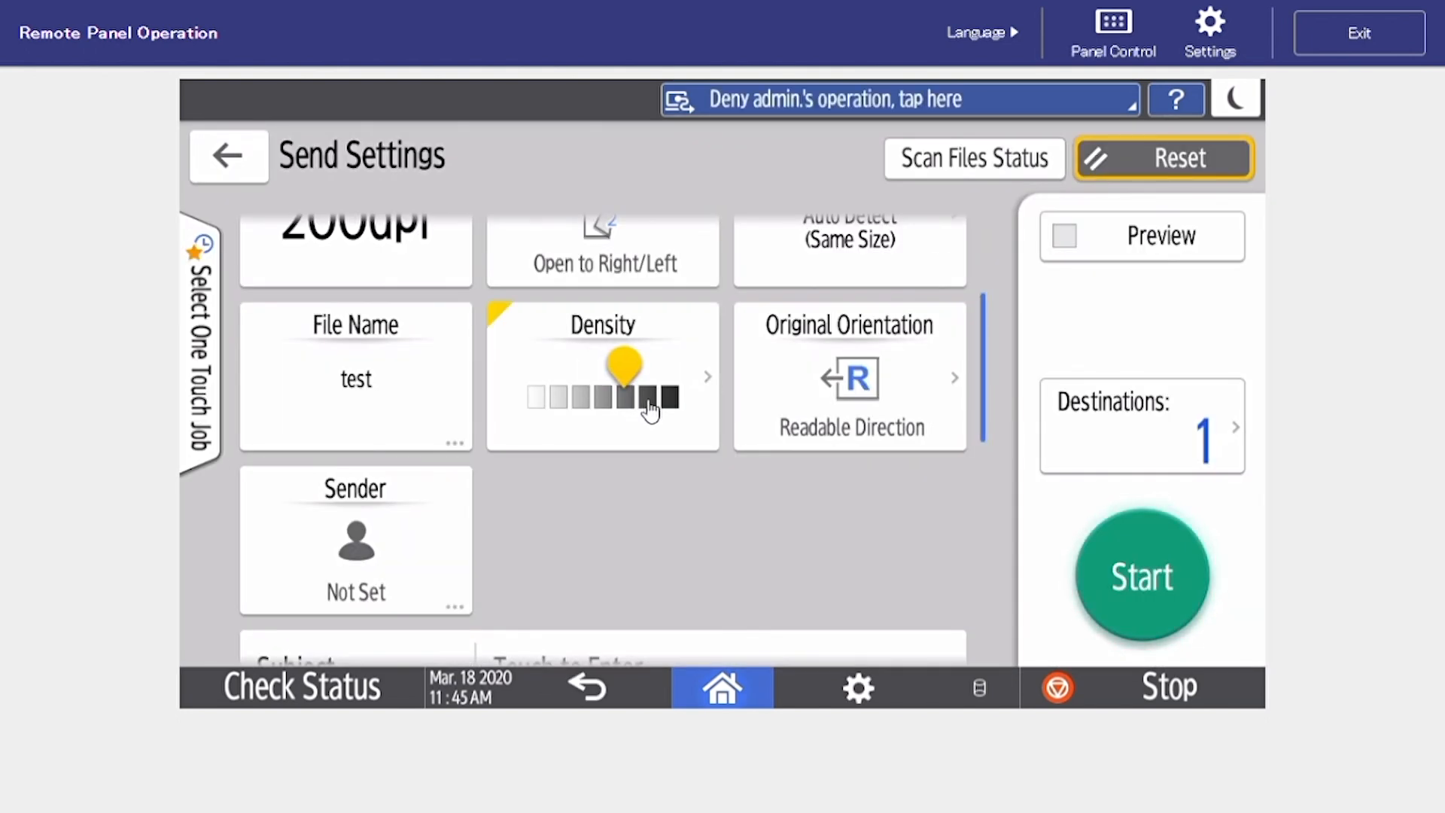
pyautogui.click(647, 401)
pyautogui.click(569, 401)
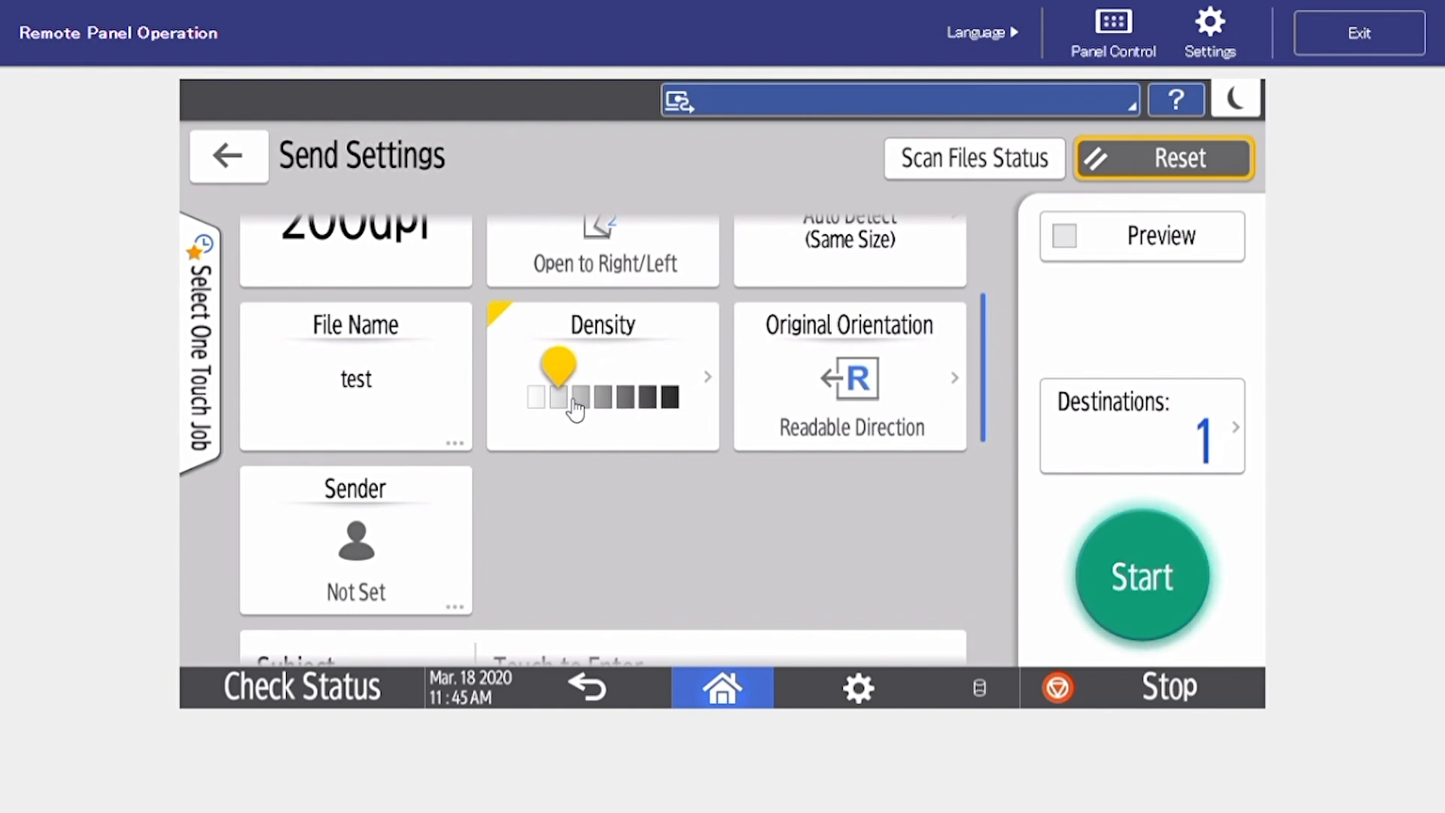
pyautogui.click(607, 402)
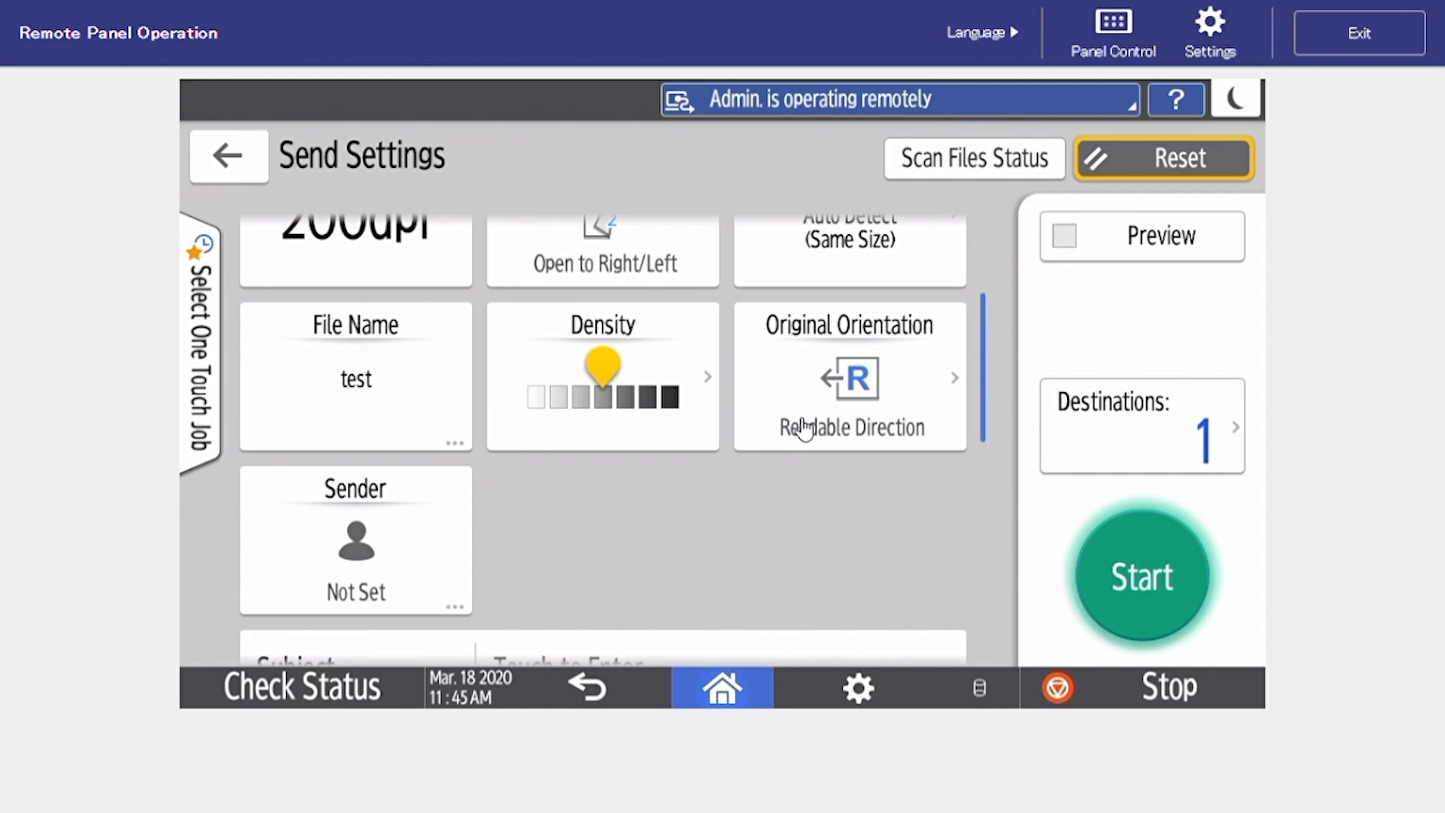
pyautogui.click(916, 392)
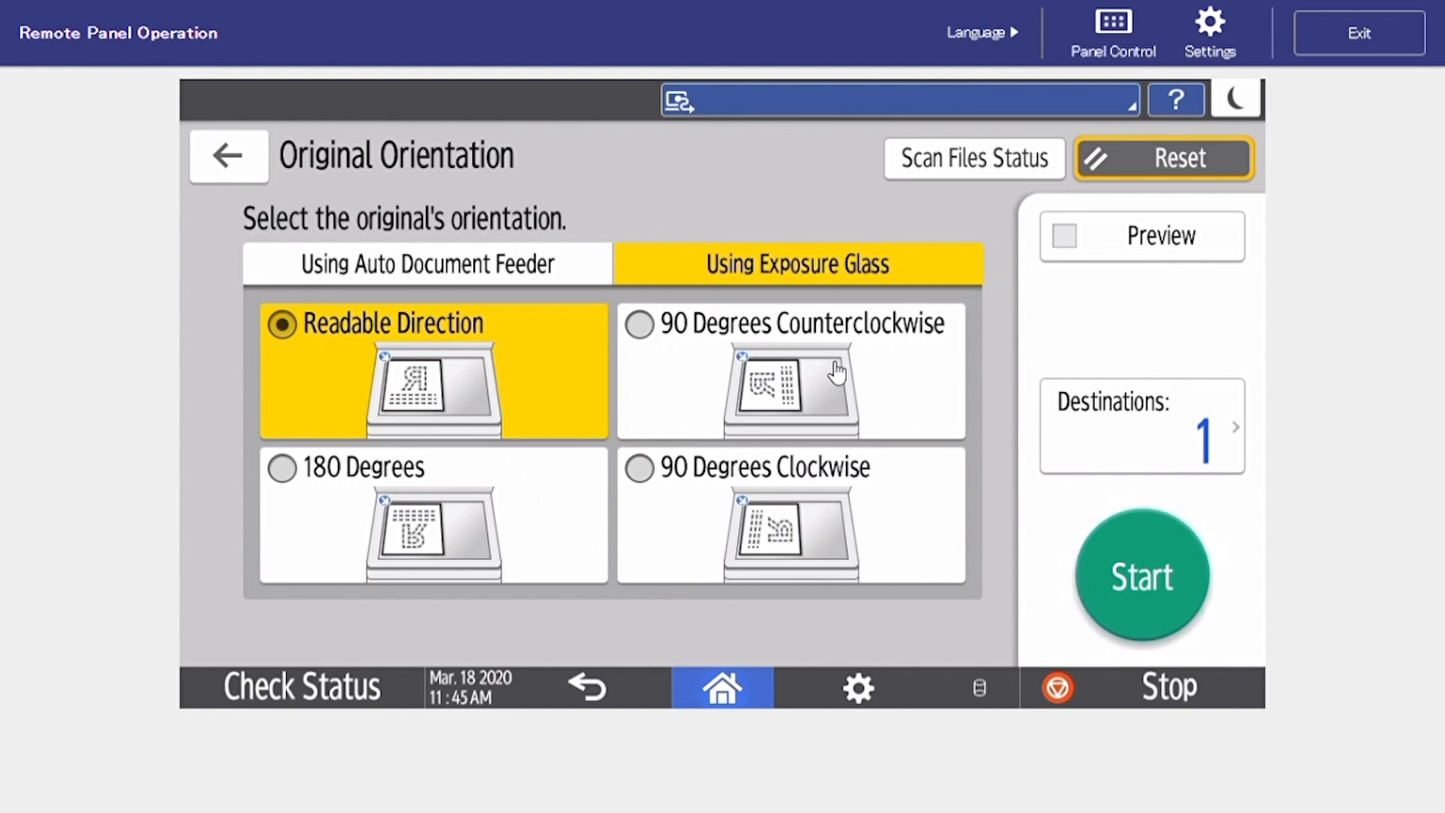
pyautogui.click(250, 179)
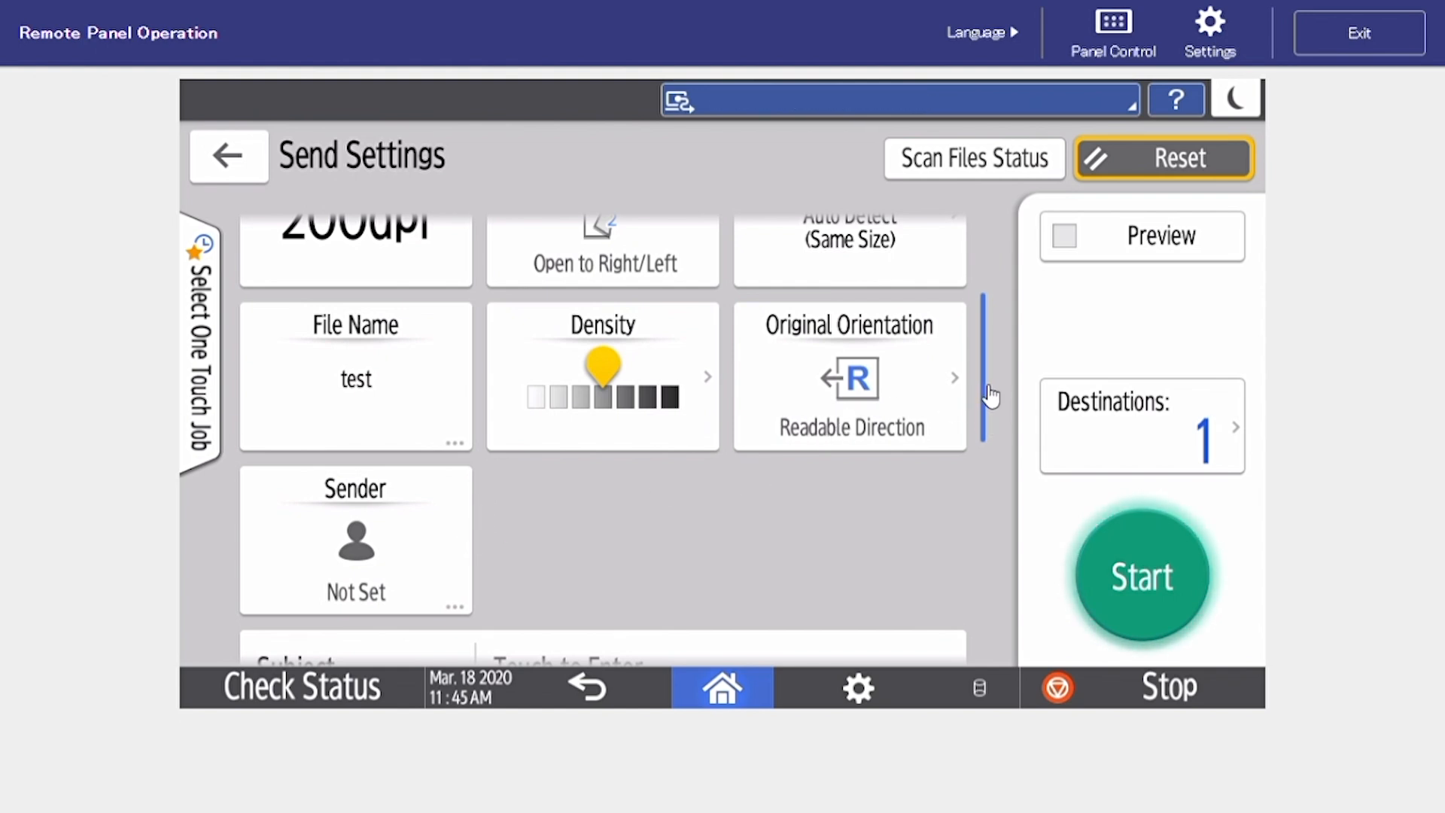
pyautogui.scroll(-3, 990, 399)
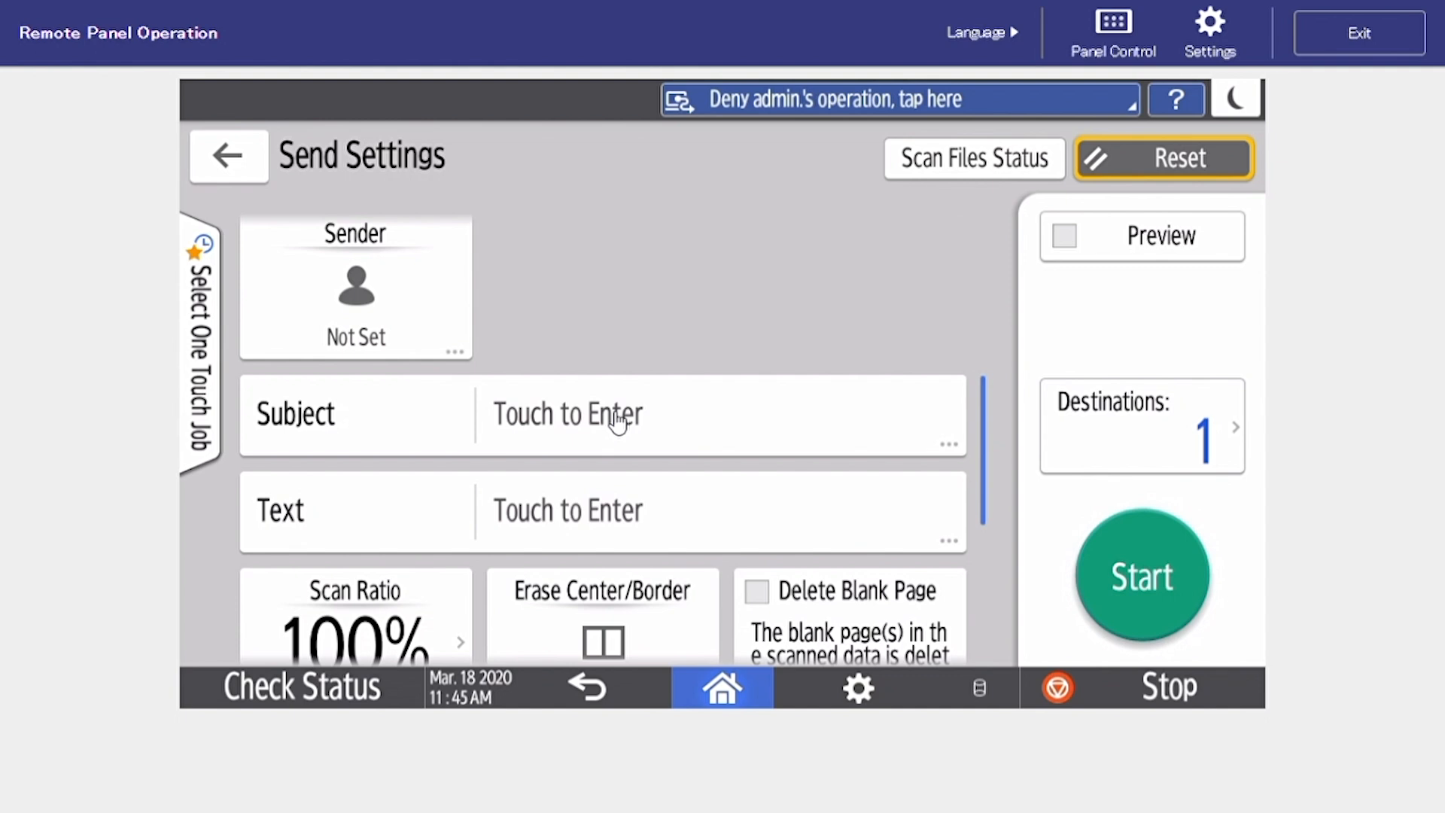
pyautogui.click(640, 516)
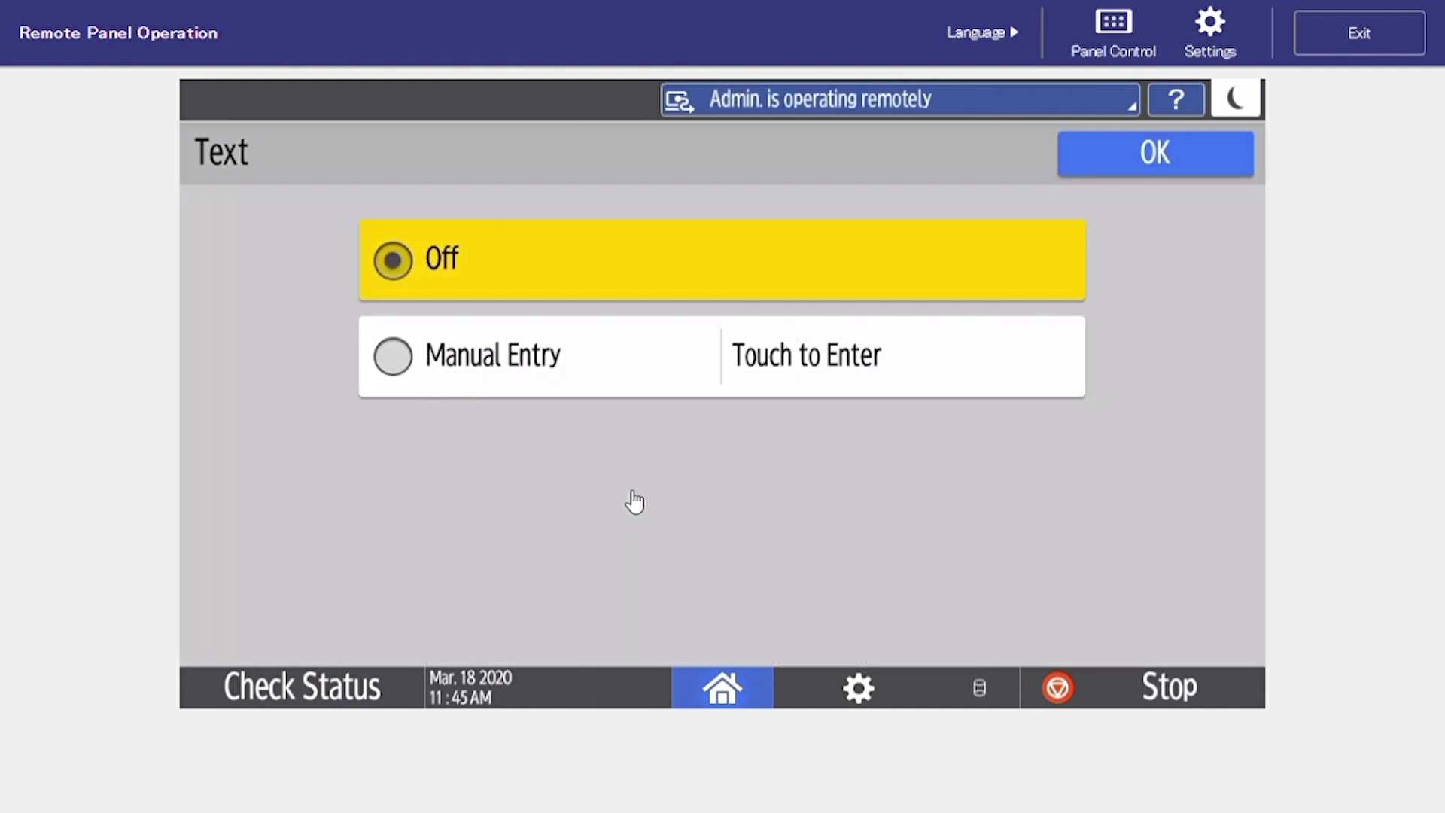
pyautogui.click(651, 386)
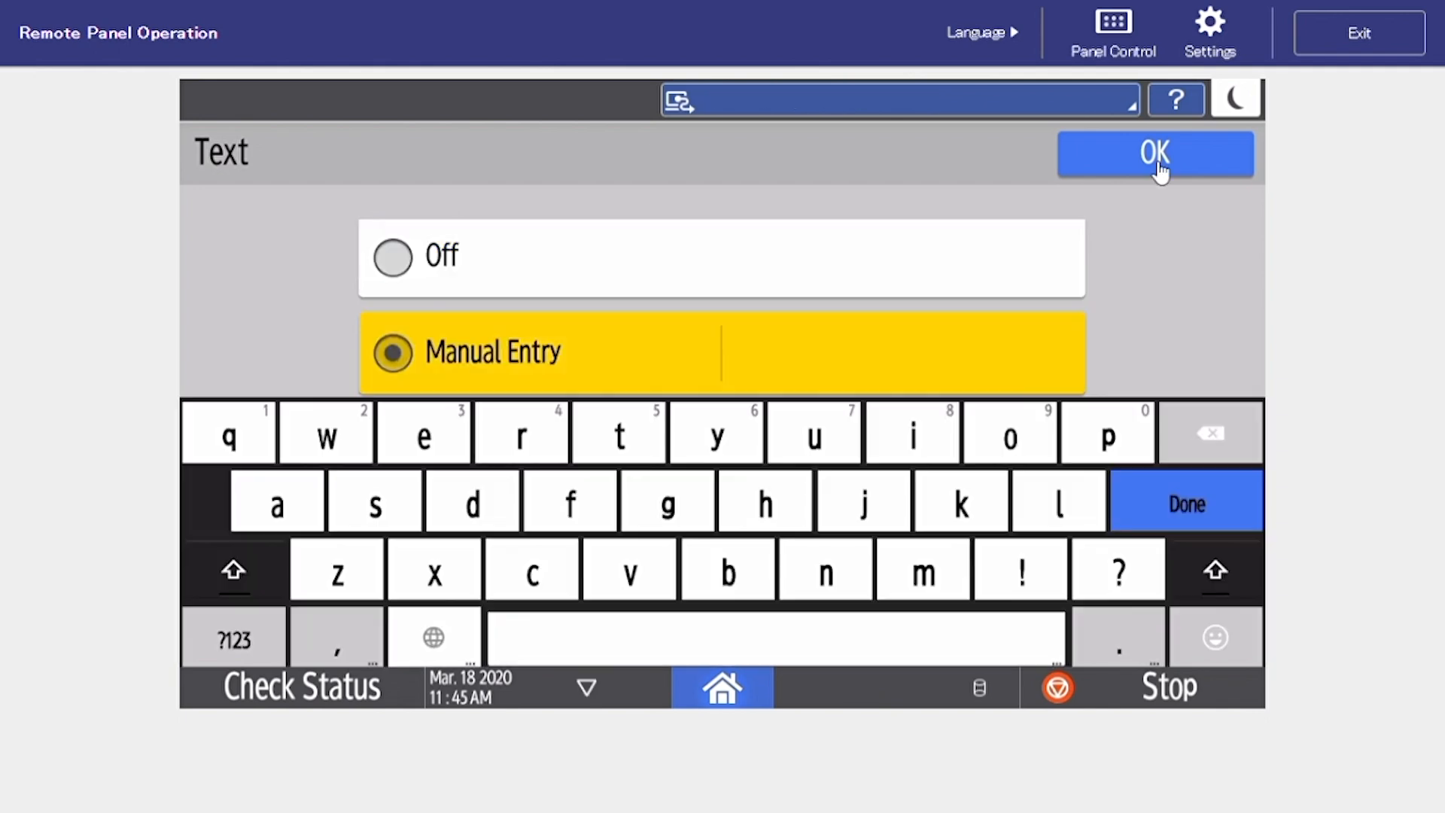
pyautogui.click(1155, 167)
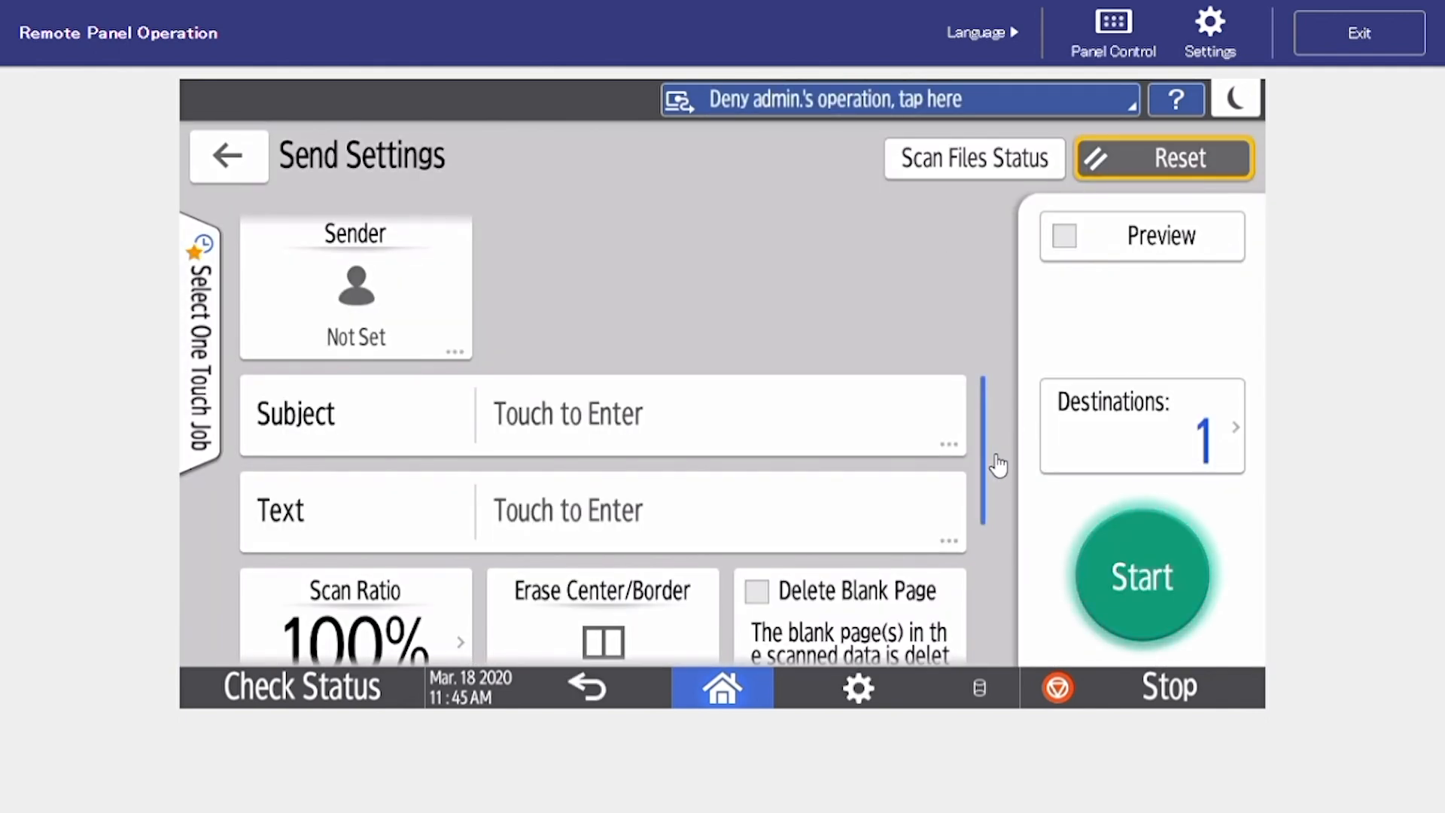
pyautogui.moveTo(992, 487); pyautogui.dragTo(973, 184)
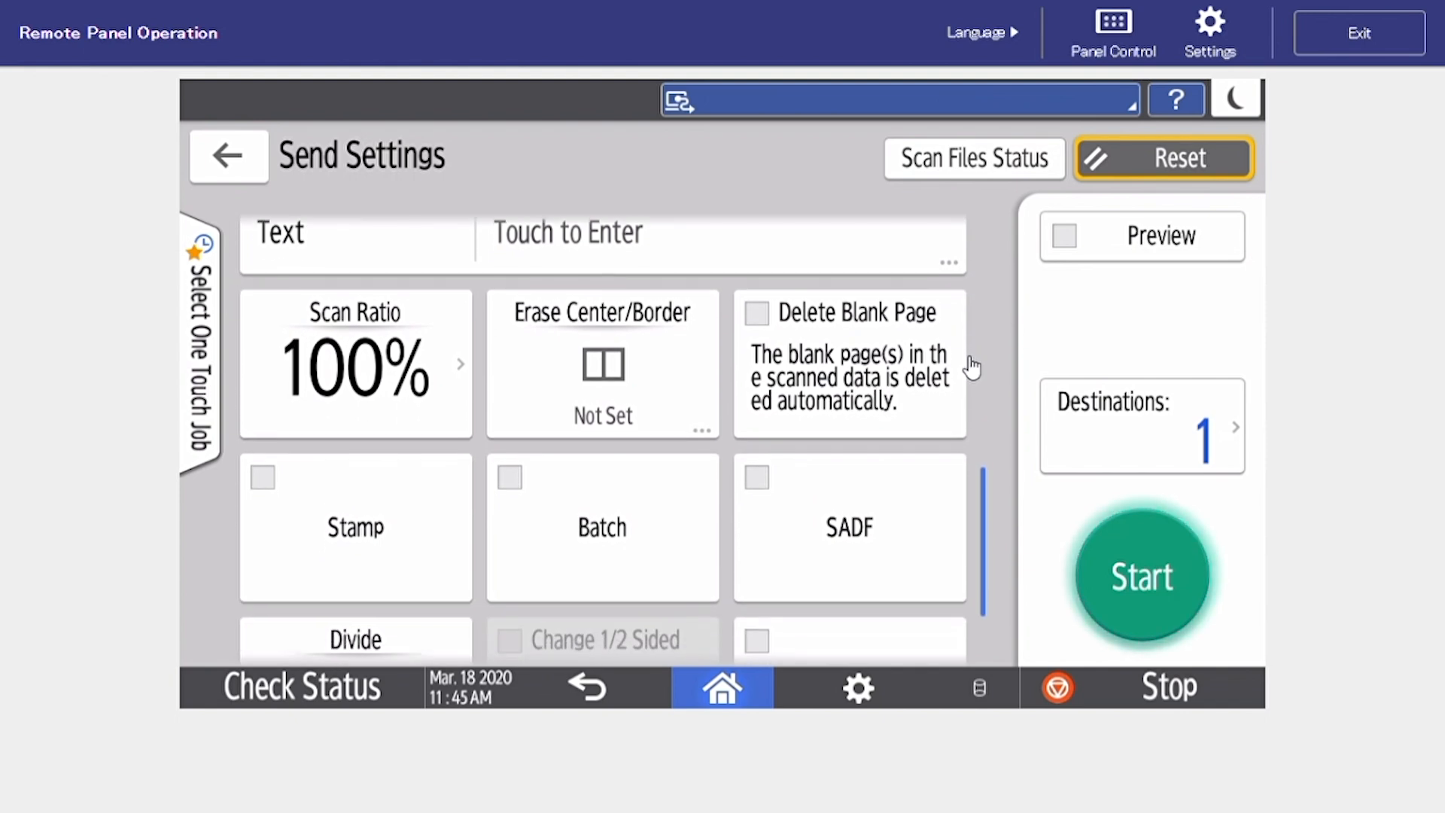
# Raise the scan ratio from 100% to 107% and return to Send Settings.
pyautogui.click(417, 387)
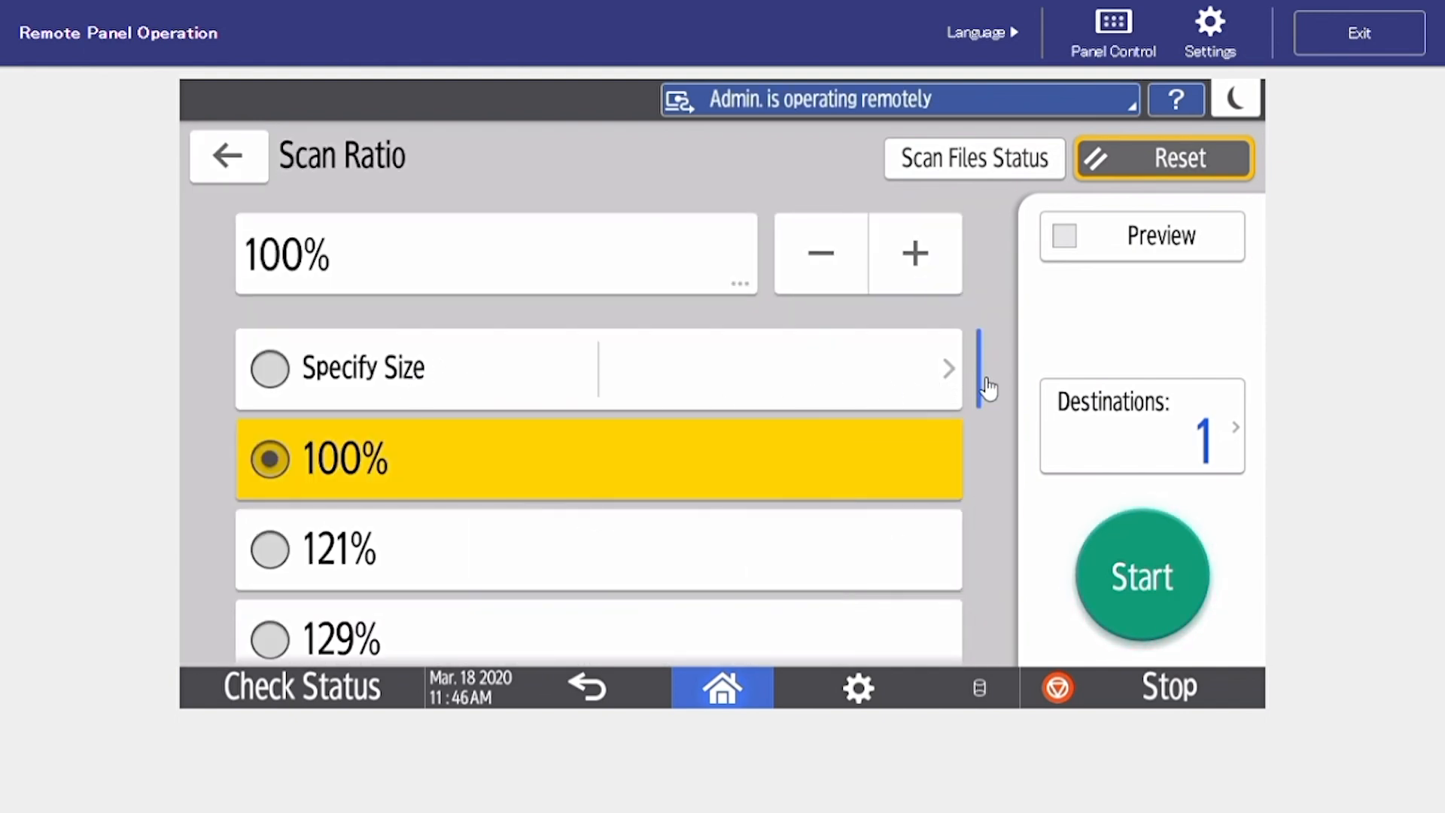
pyautogui.moveTo(986, 376); pyautogui.dragTo(983, 213)
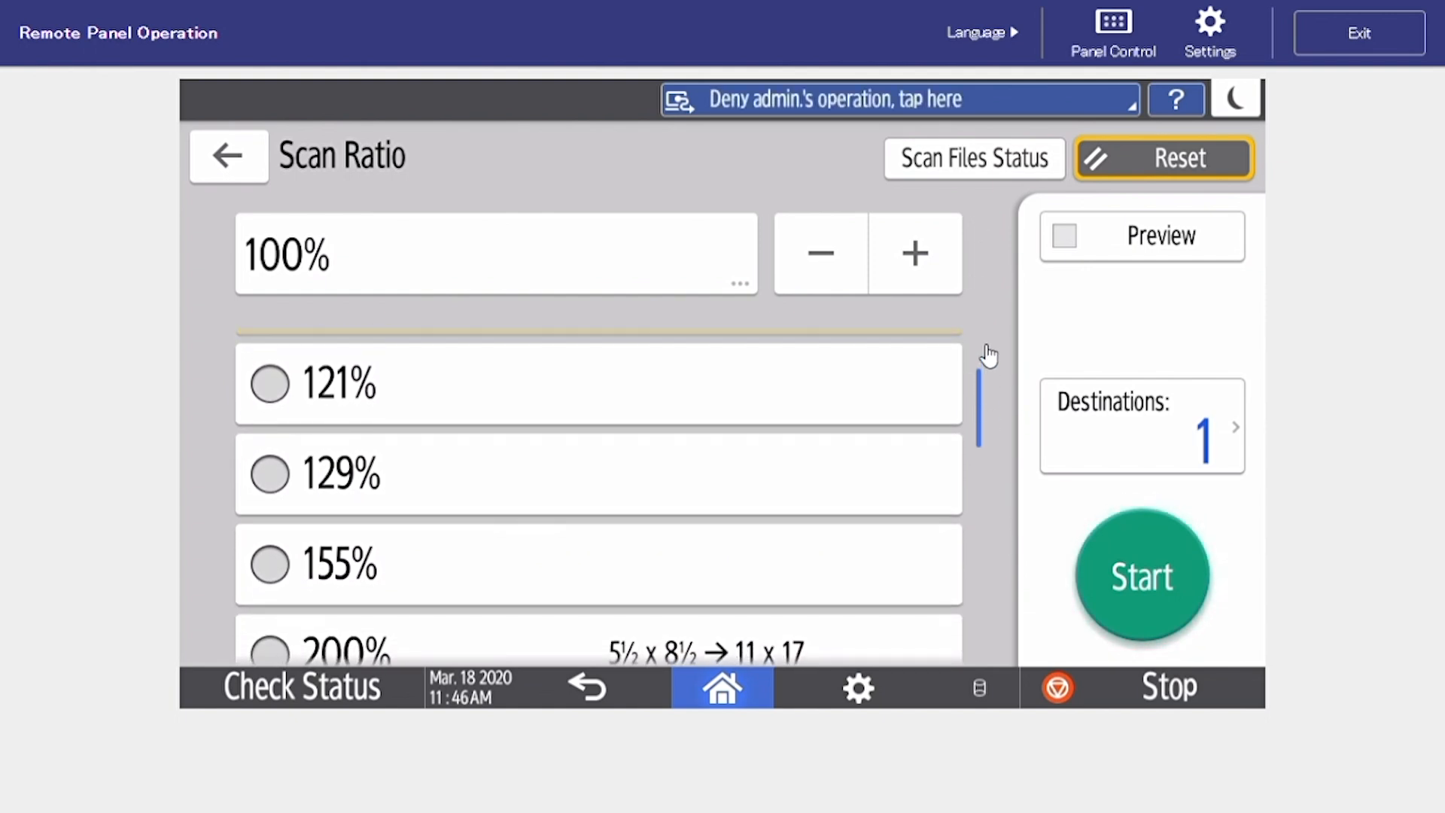
pyautogui.moveTo(987, 367); pyautogui.dragTo(956, 291)
pyautogui.click(926, 265)
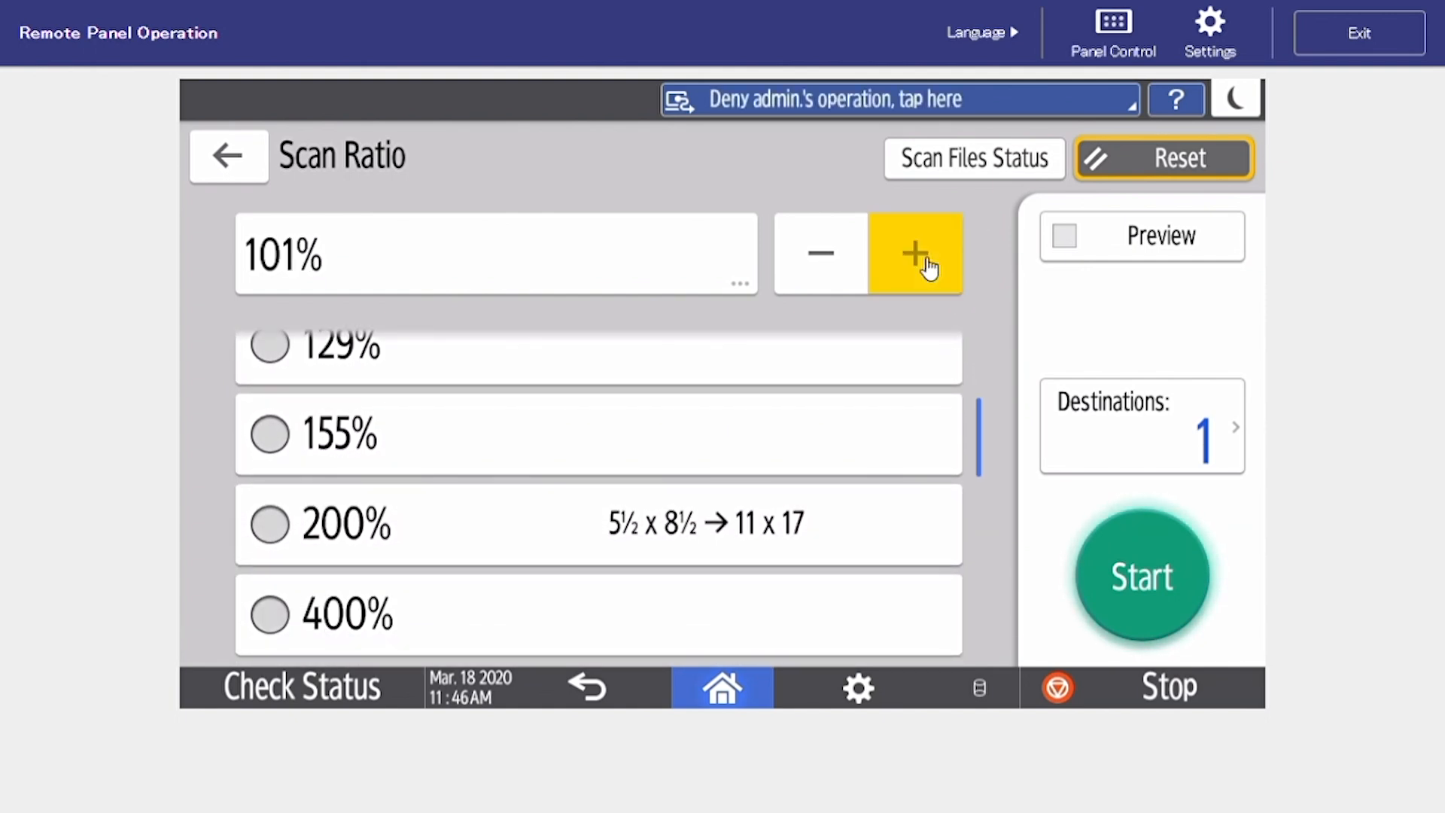
pyautogui.click(927, 265)
pyautogui.click(926, 264)
pyautogui.click(926, 265)
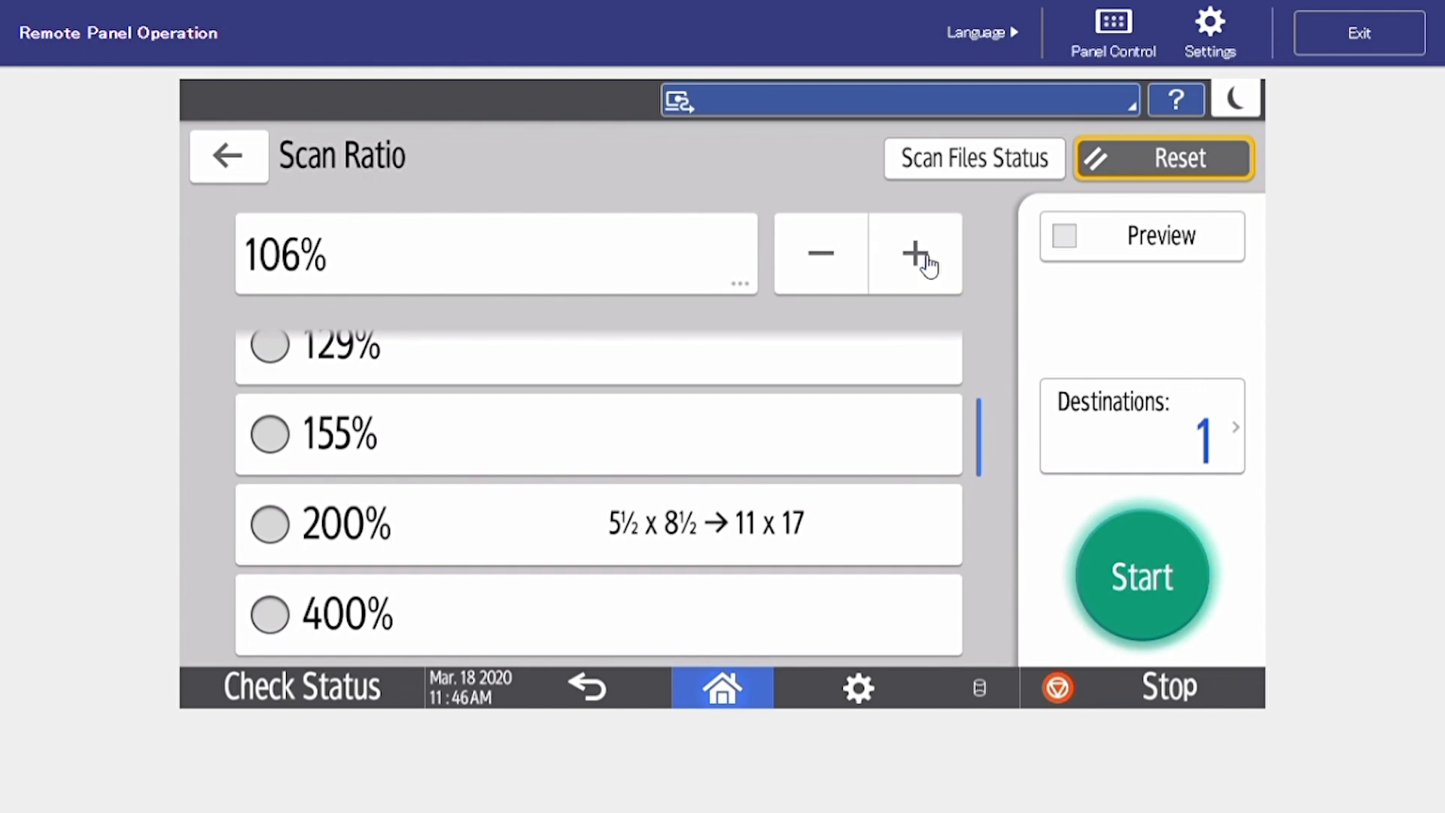
pyautogui.click(927, 265)
pyautogui.click(226, 157)
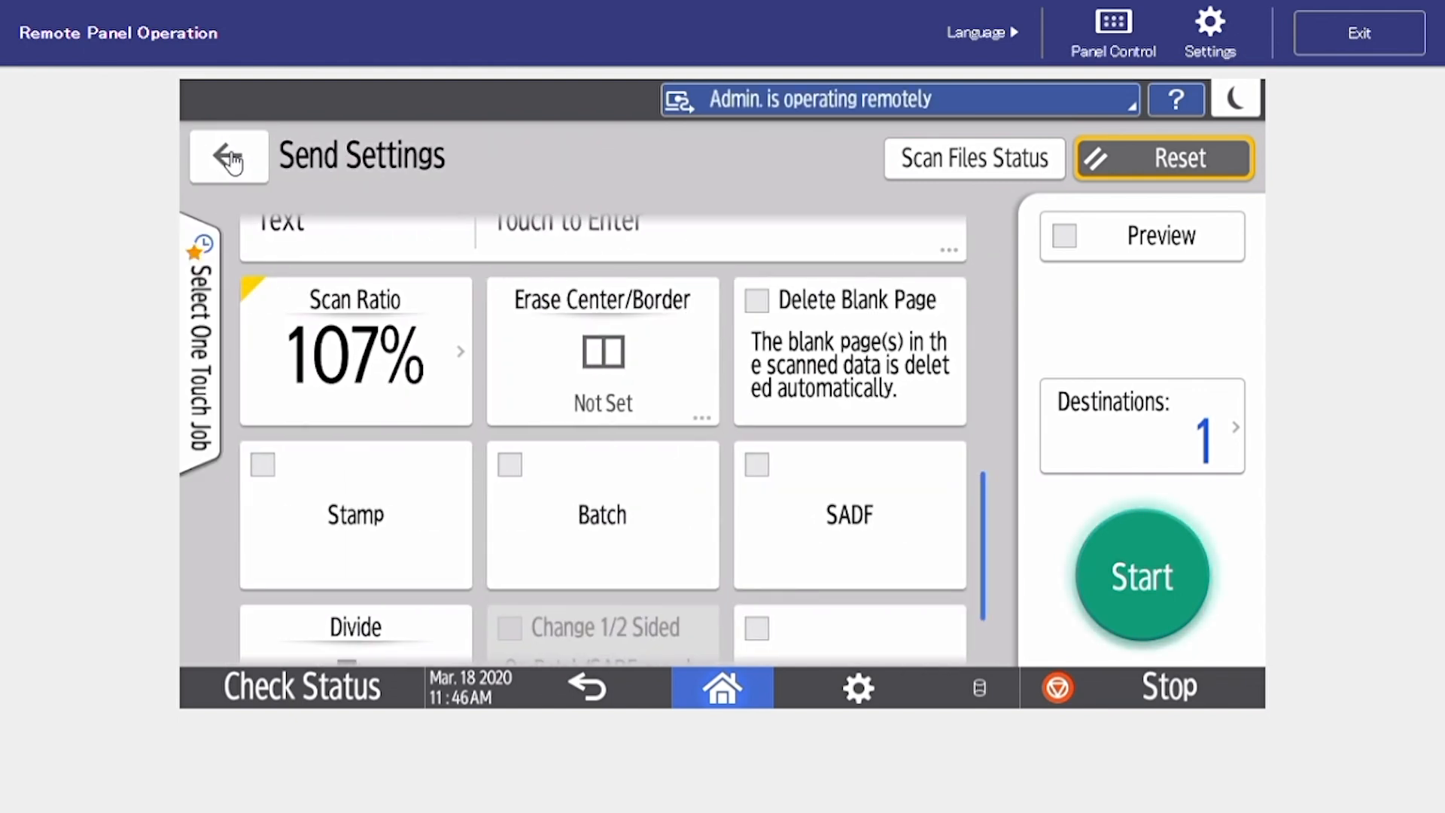
pyautogui.click(693, 386)
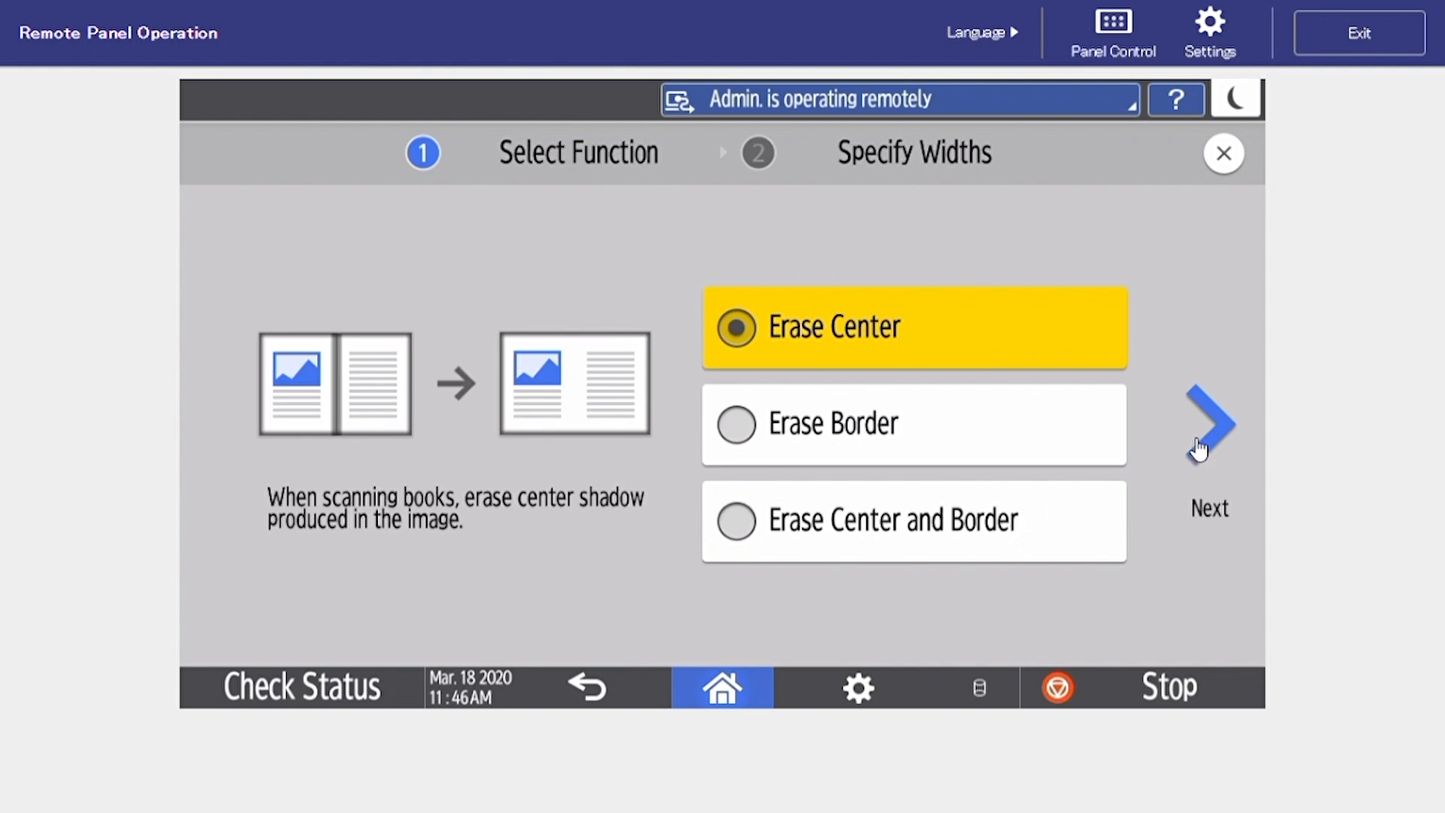
pyautogui.click(1228, 171)
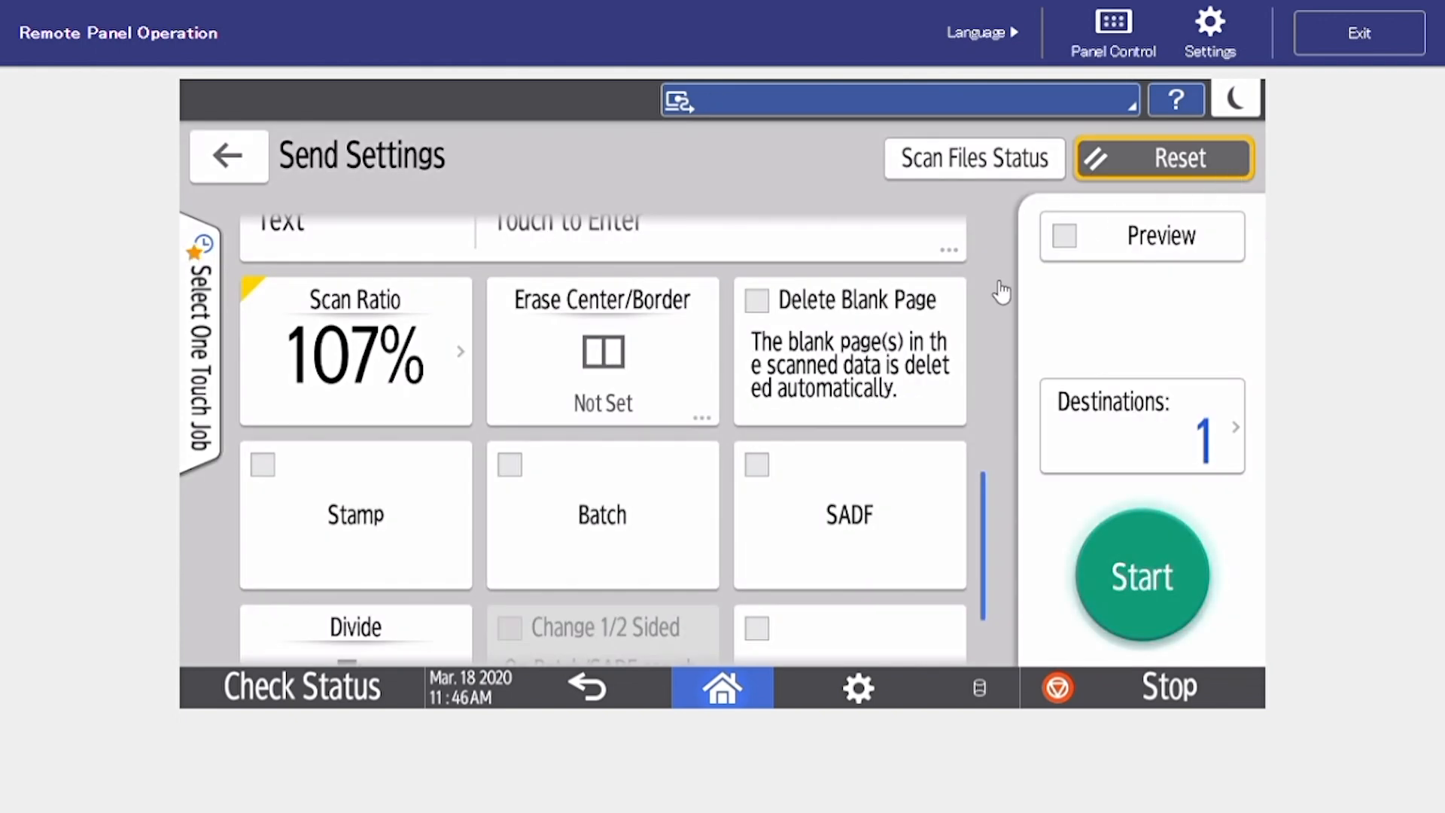
pyautogui.click(886, 376)
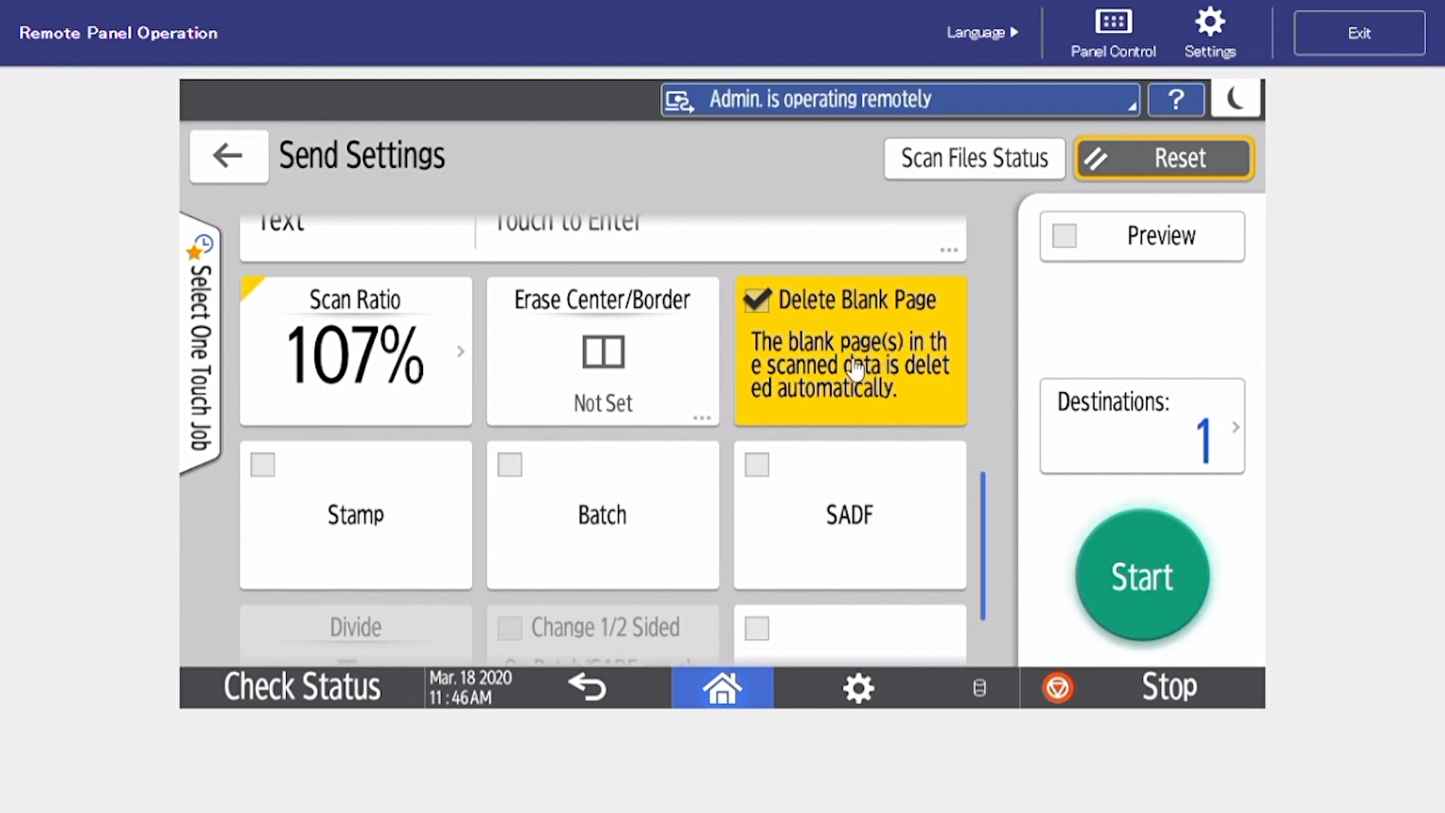
# Reset the send settings, toggle Stamp on and off, then enable Batch.
pyautogui.click(1146, 172)
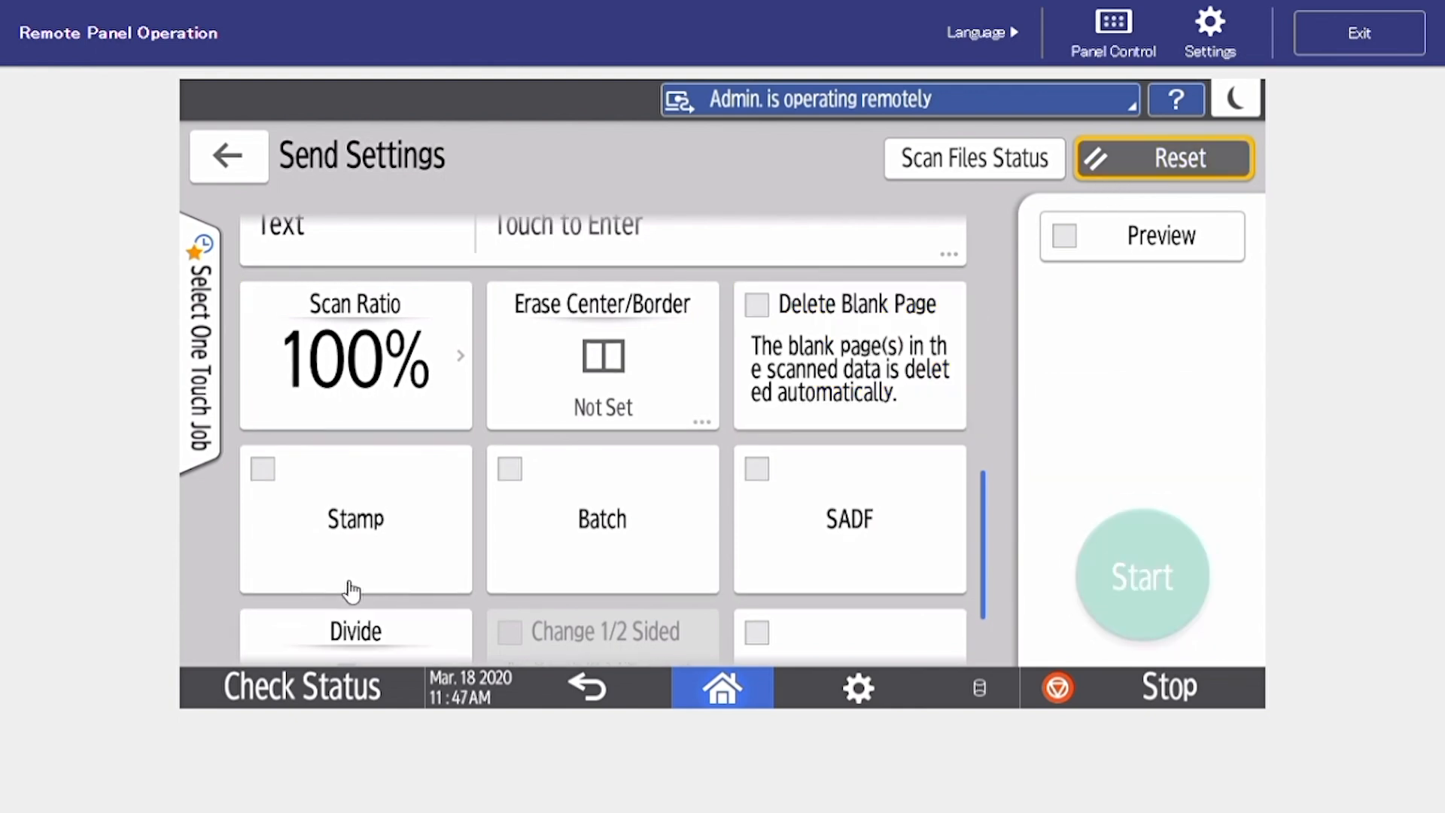
pyautogui.click(395, 571)
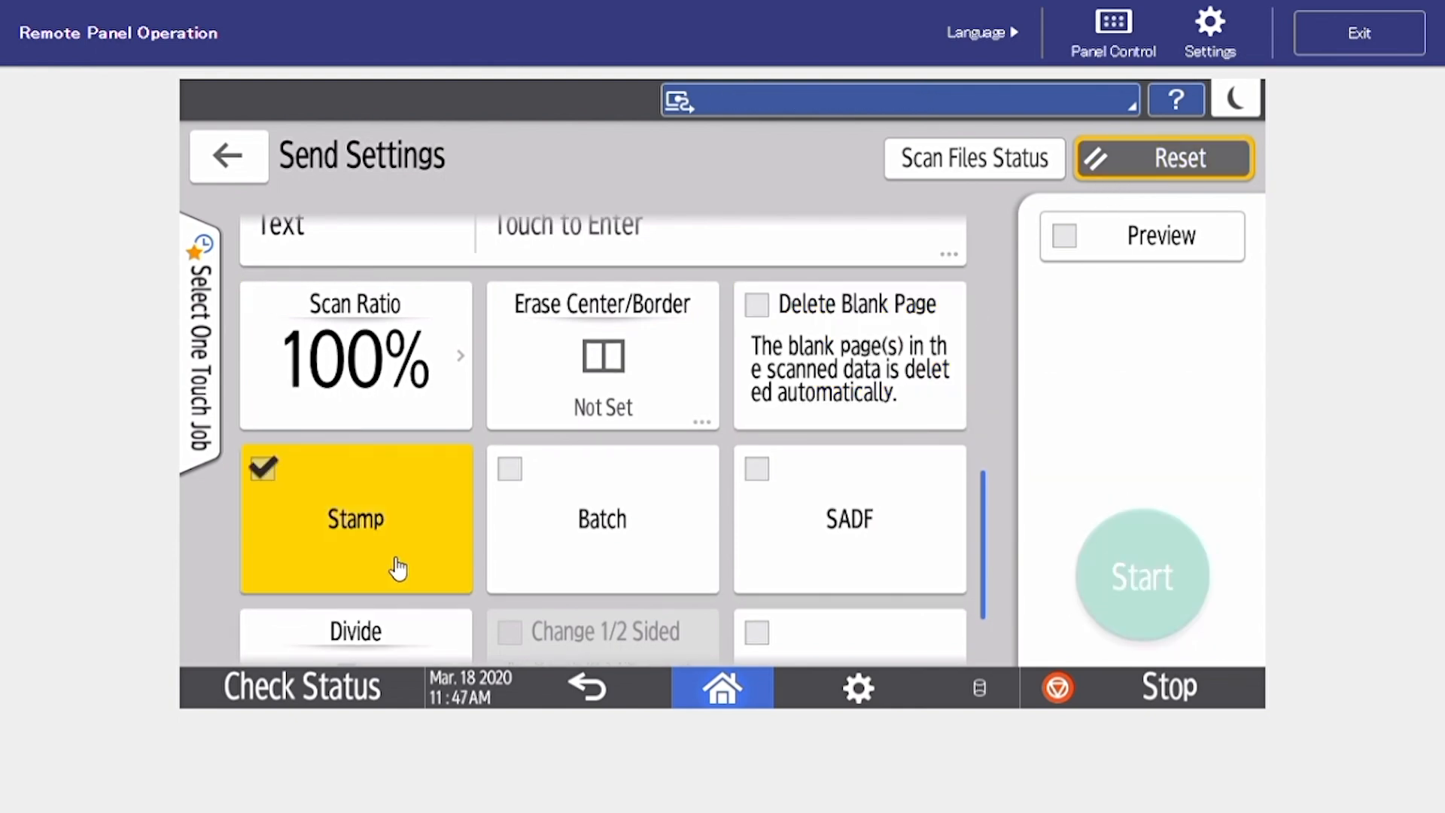
pyautogui.click(398, 568)
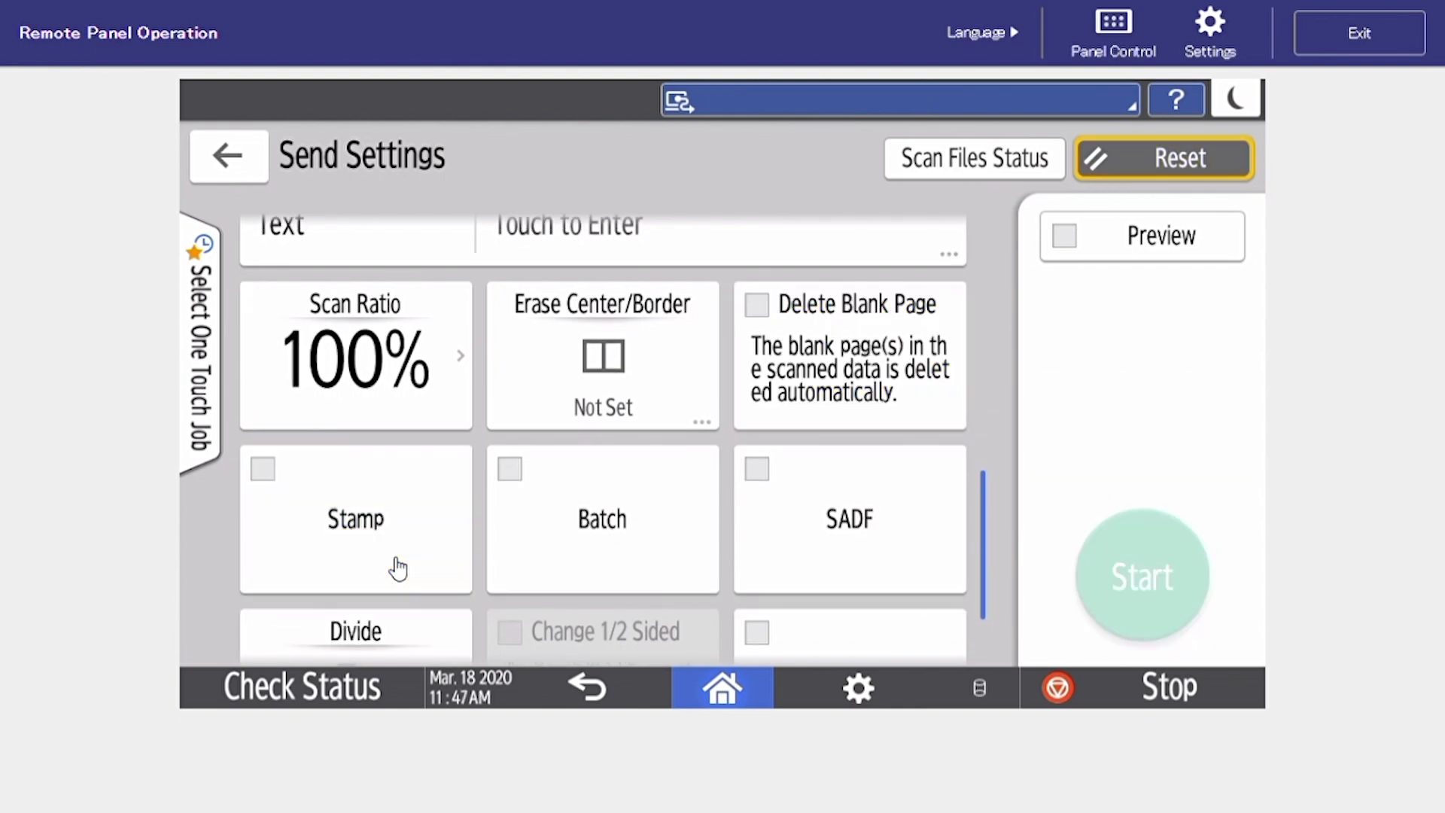
pyautogui.click(582, 539)
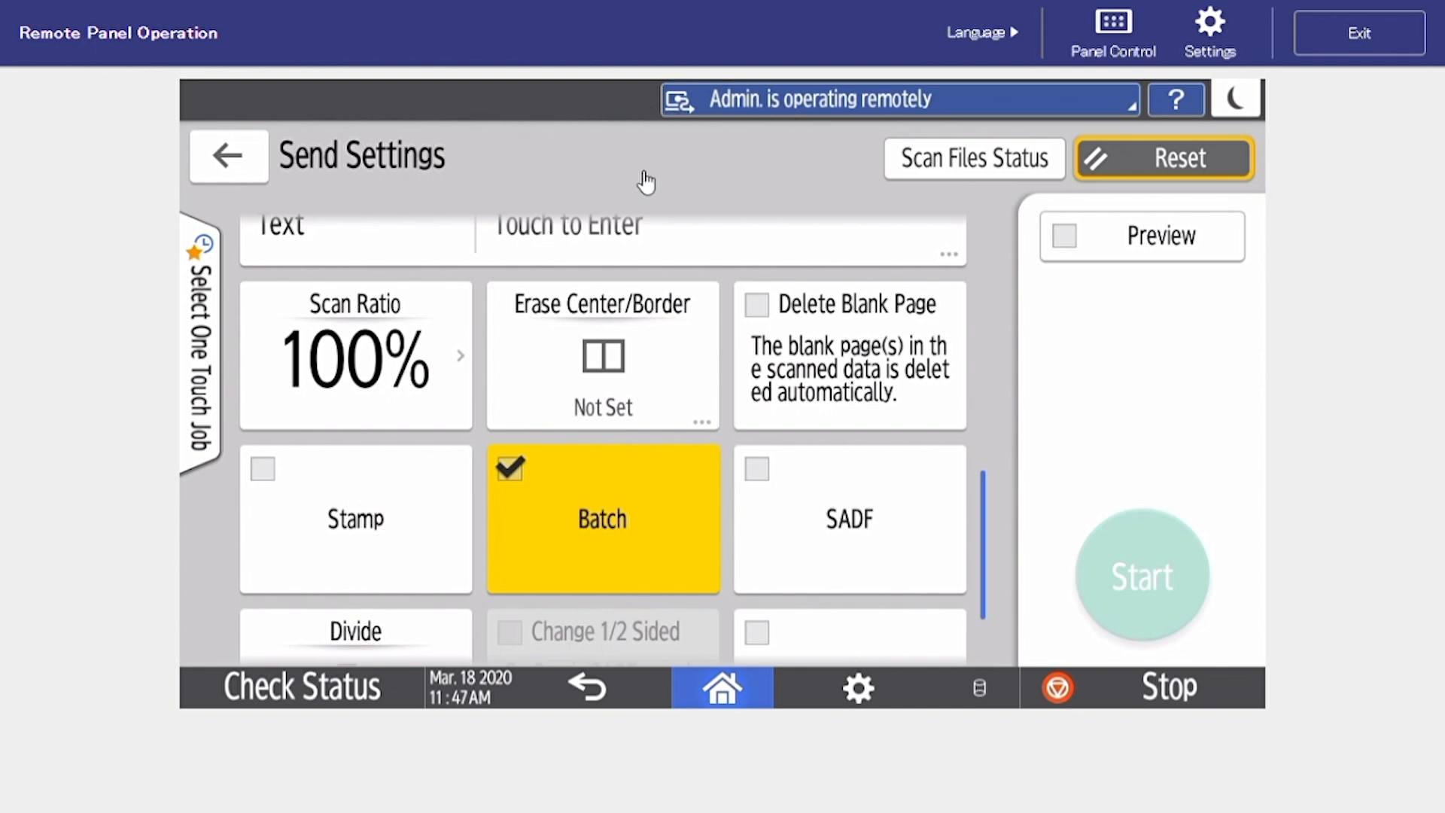
# Disable Batch and bring up the Divide settings.
pyautogui.click(681, 515)
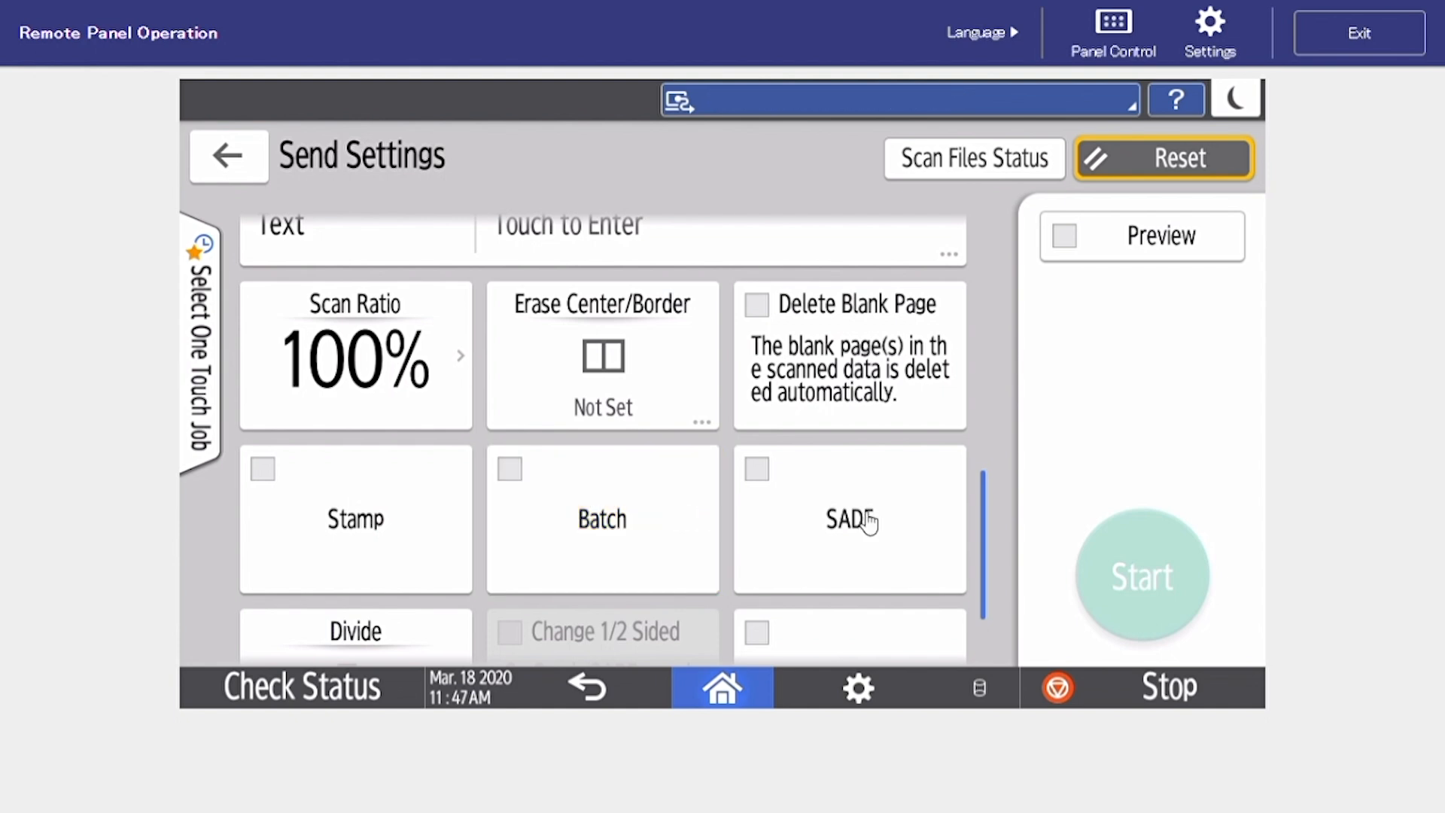
pyautogui.moveTo(992, 538); pyautogui.dragTo(974, 283)
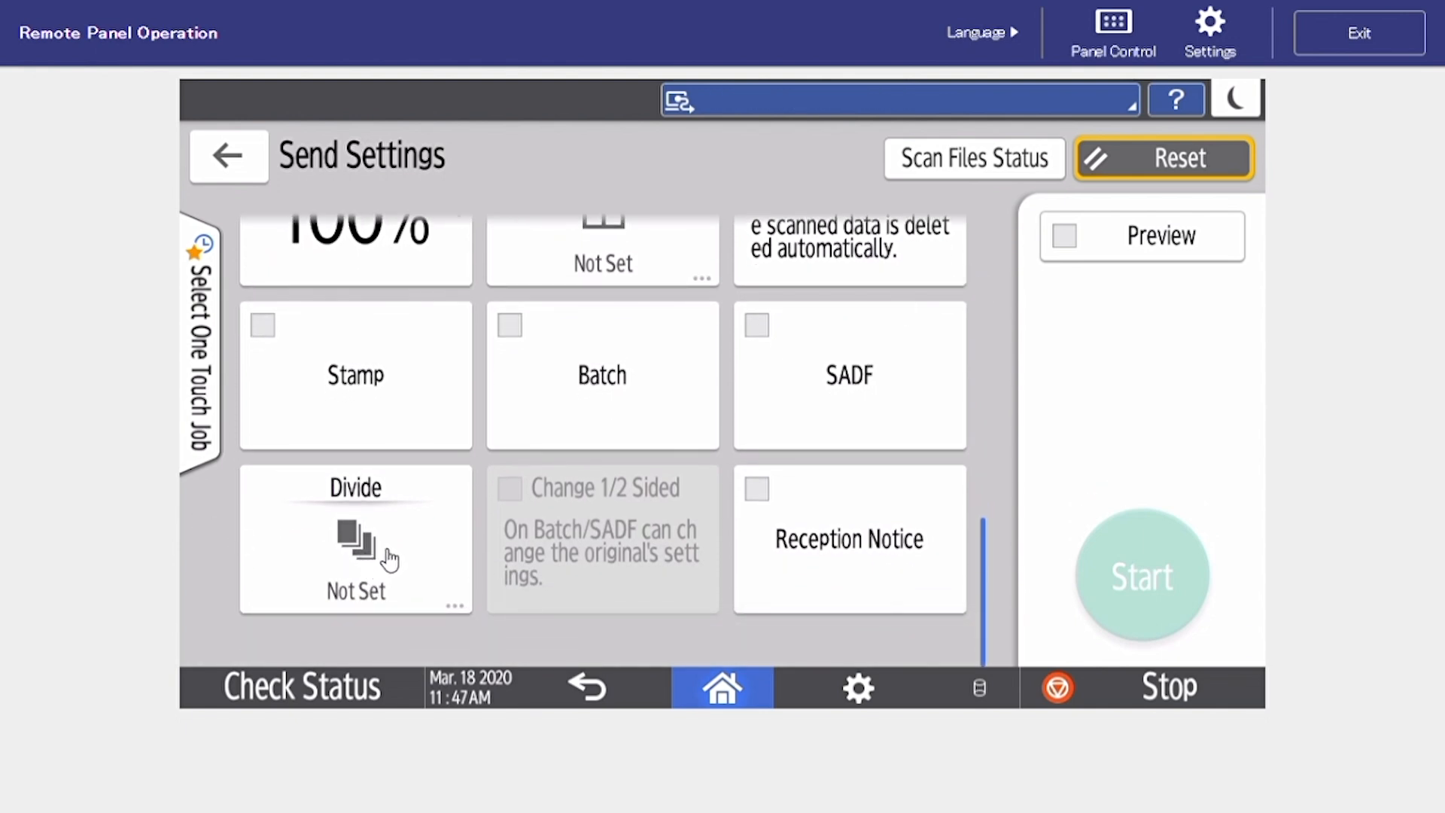
pyautogui.click(389, 560)
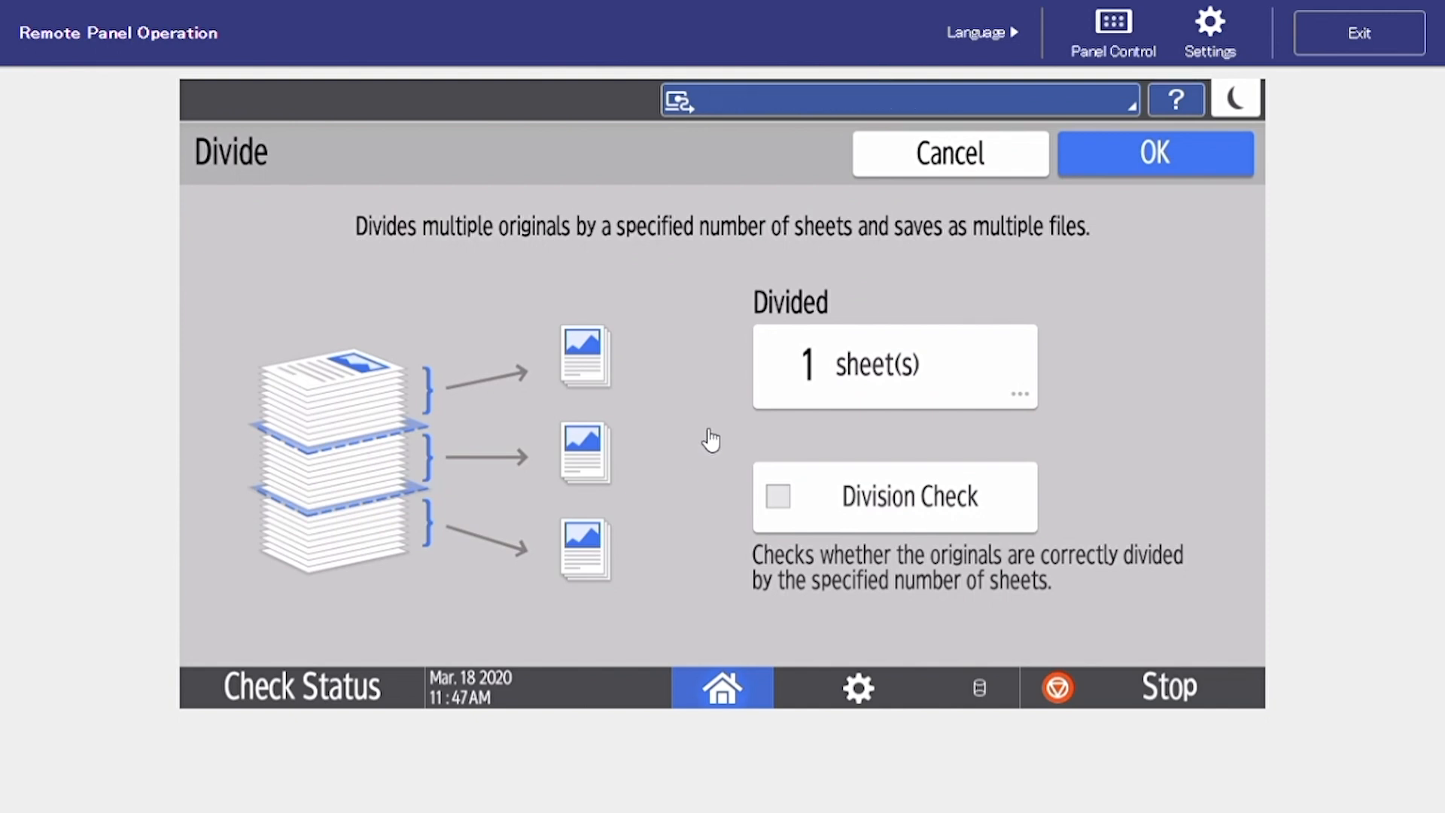
# Set Divide to 2 sheets per file, apply it, and return to the home screen.
pyautogui.click(856, 382)
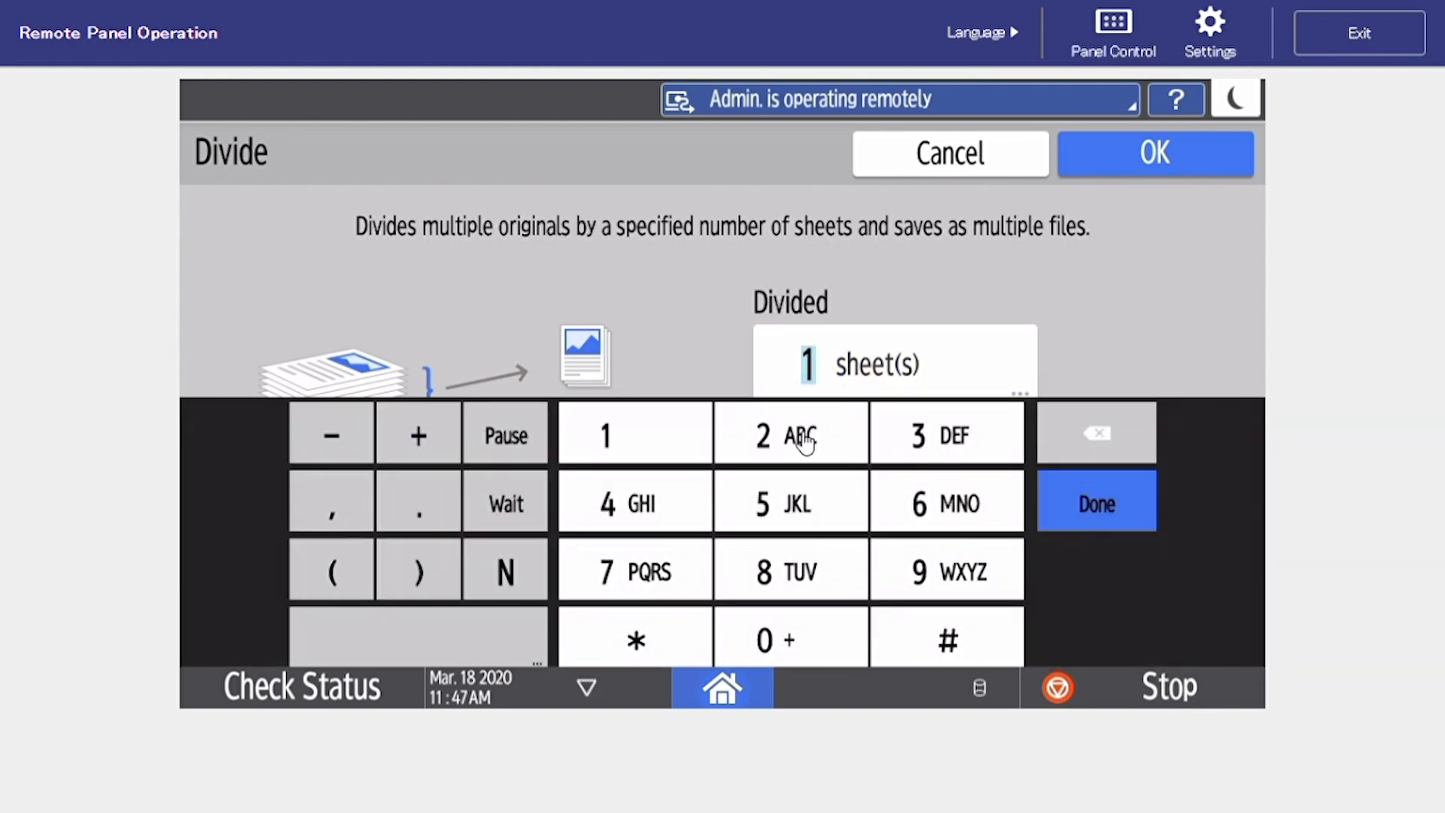
pyautogui.click(804, 441)
pyautogui.click(1126, 504)
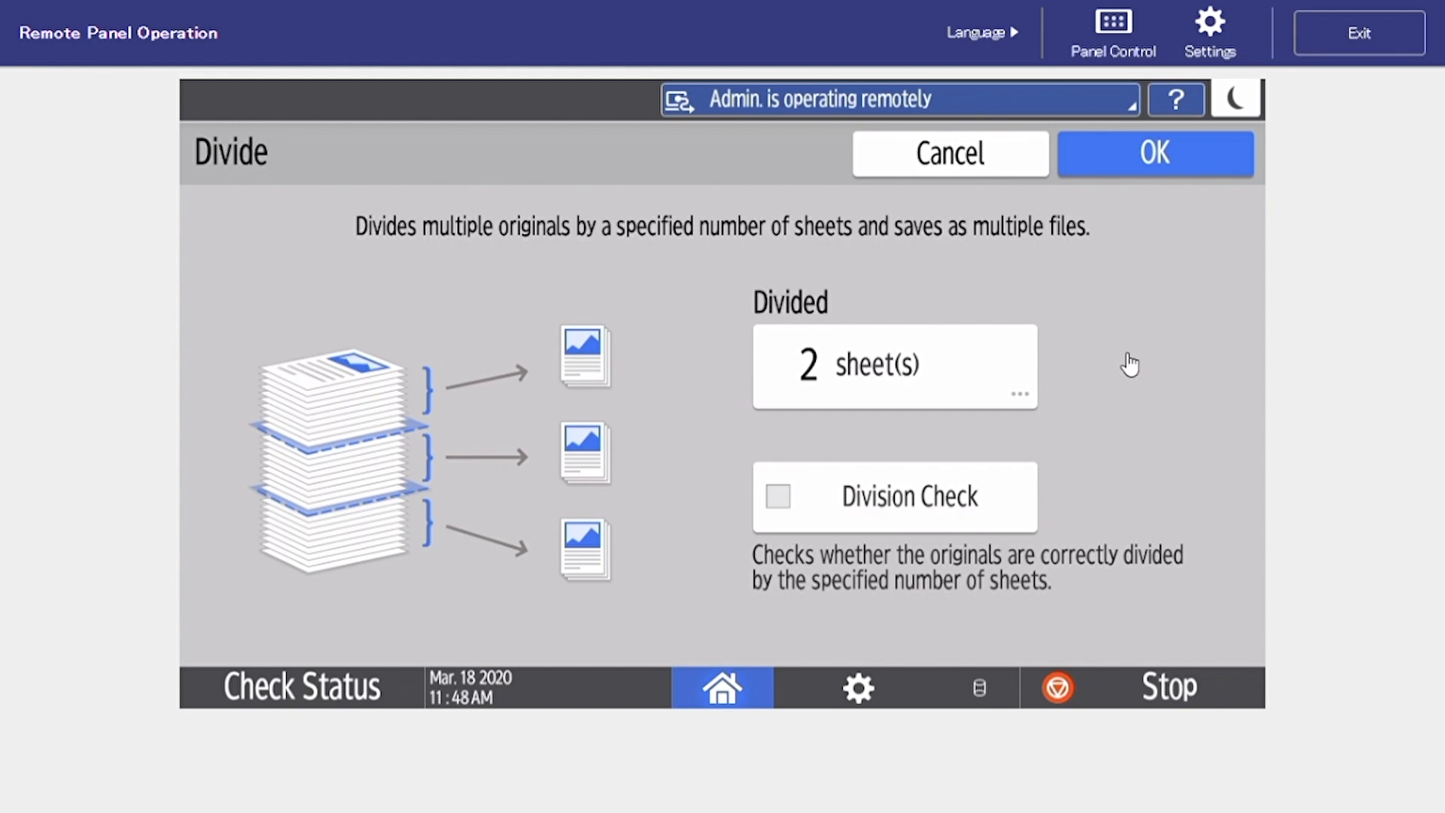
pyautogui.click(1119, 165)
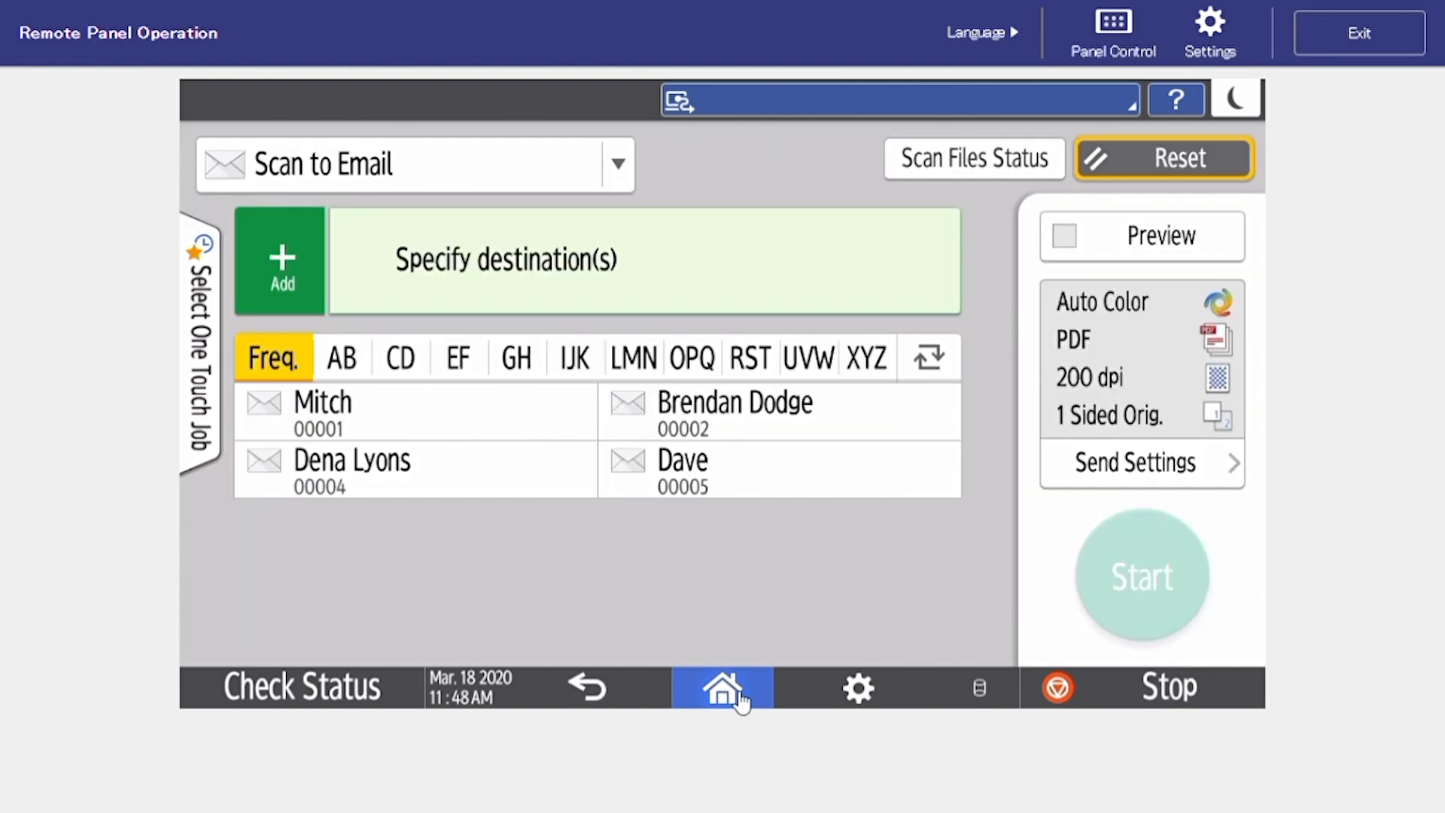
pyautogui.click(743, 700)
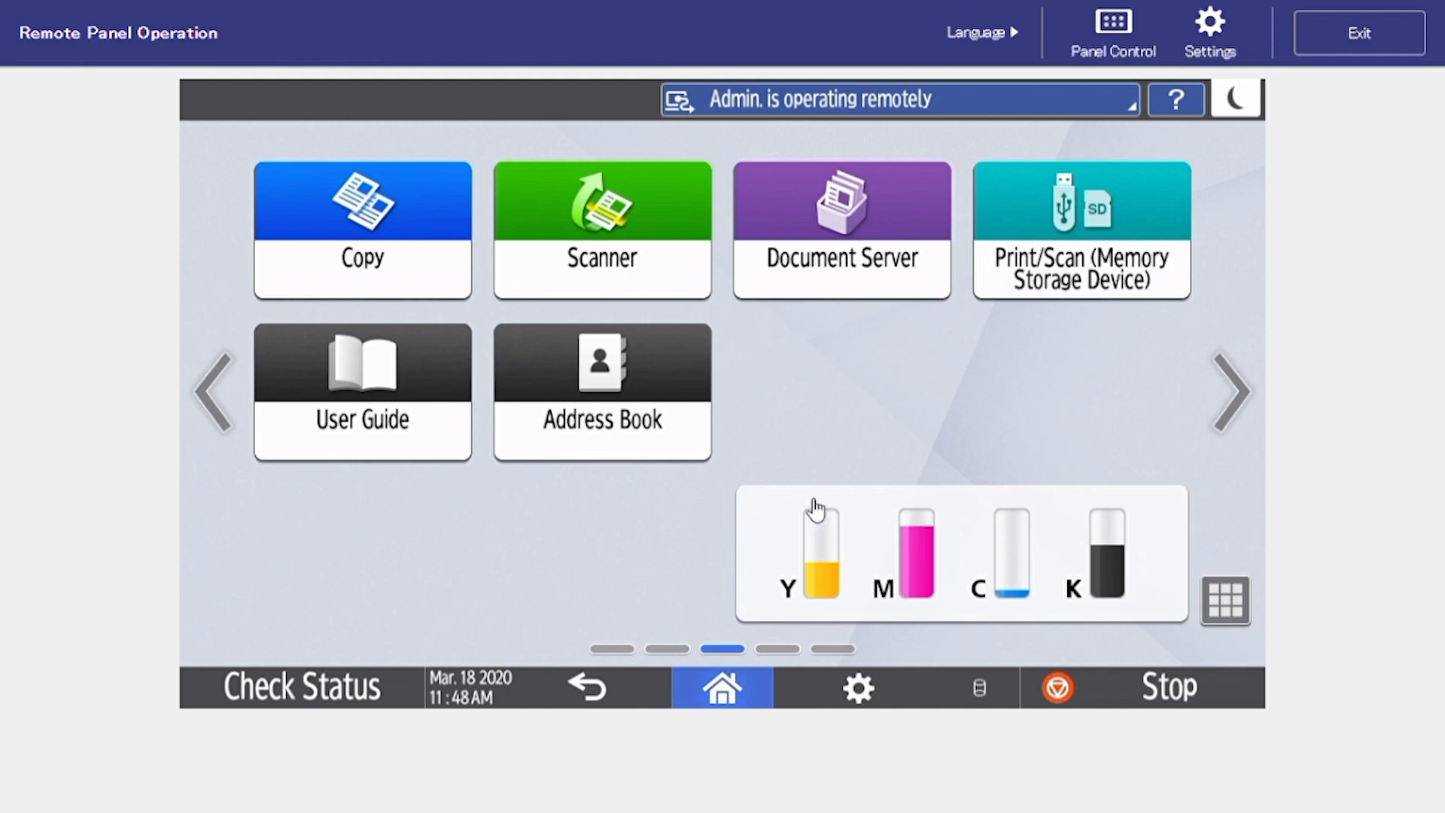